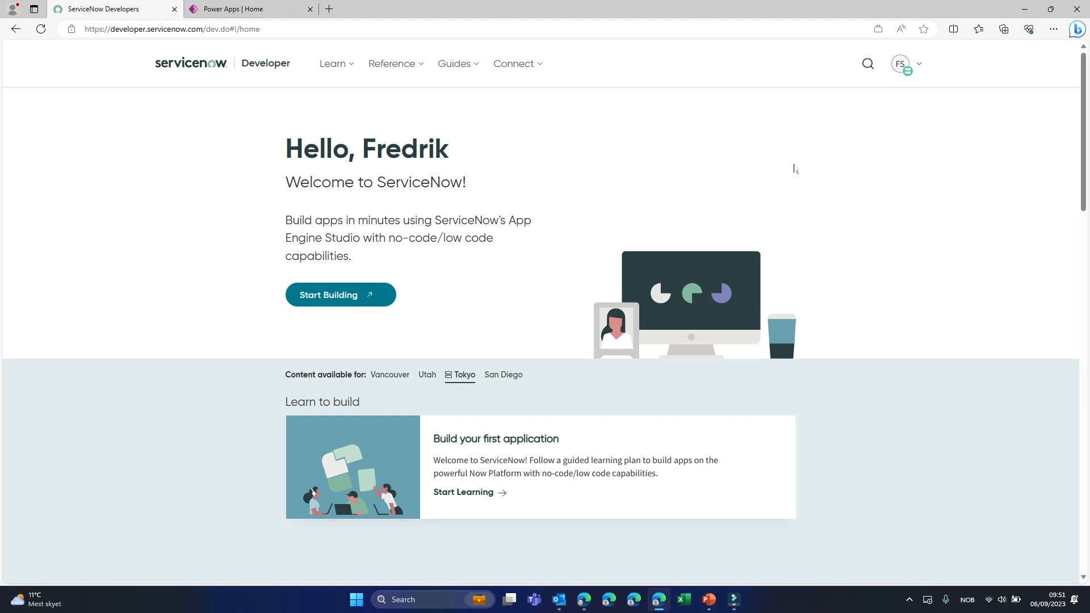
- Display the ServiceNow developer instance's login credentials from the instance password management action
left_click(906, 72)
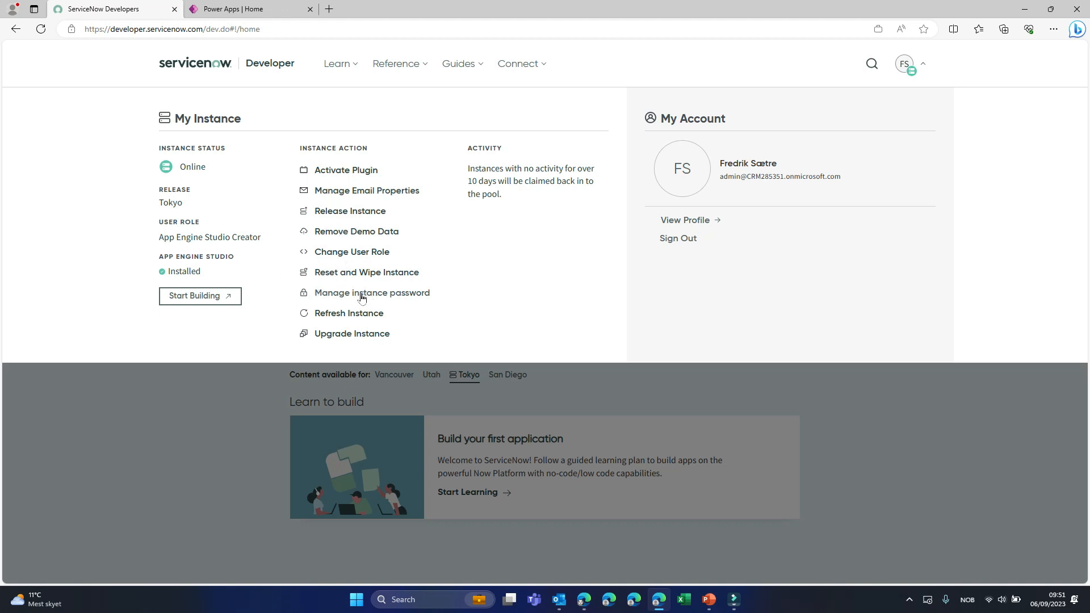
left_click(361, 293)
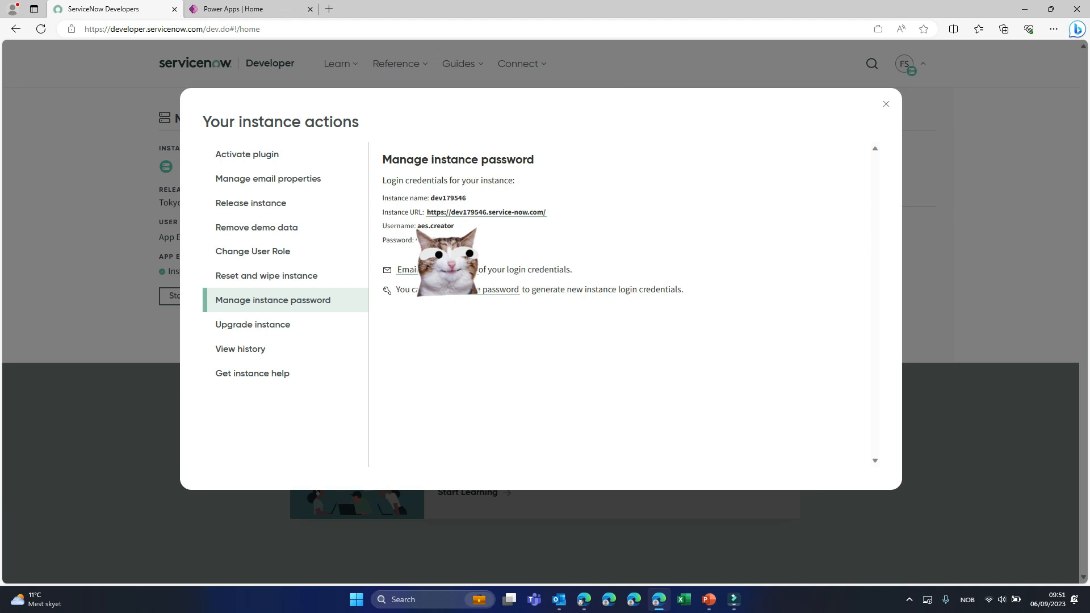
- Switch to Power Apps and start a new ServiceNow connection in the Contoso (default) environment
key("ctrl+Tab")
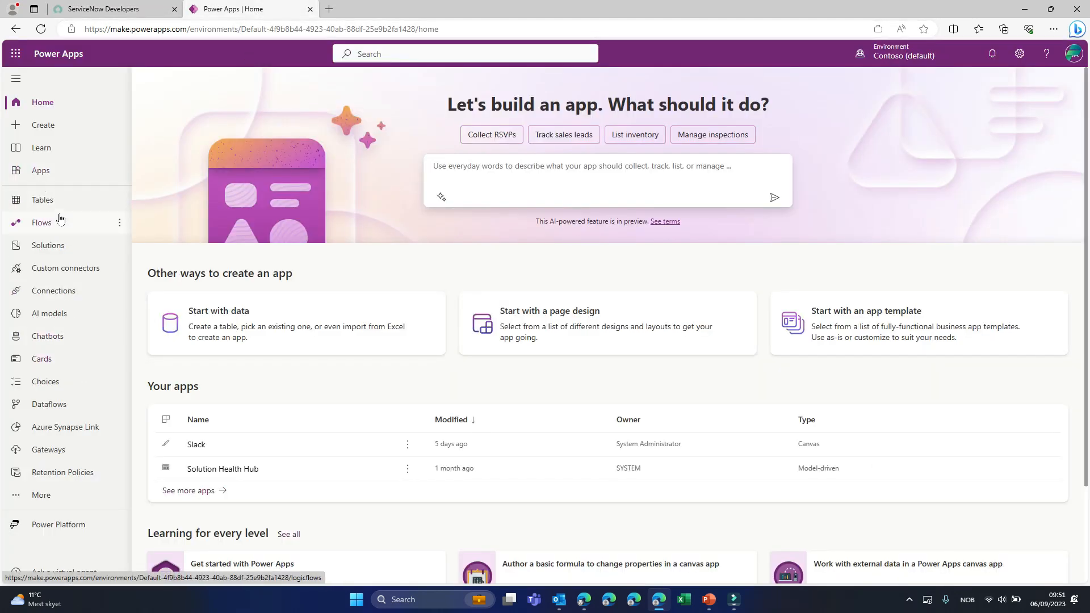
left_click(55, 291)
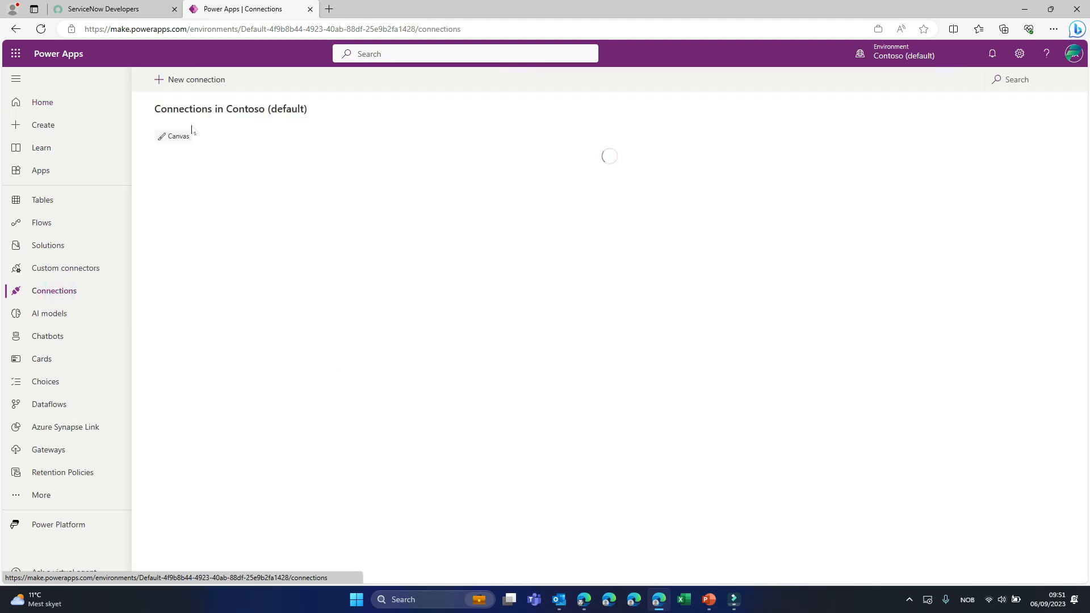
left_click(192, 82)
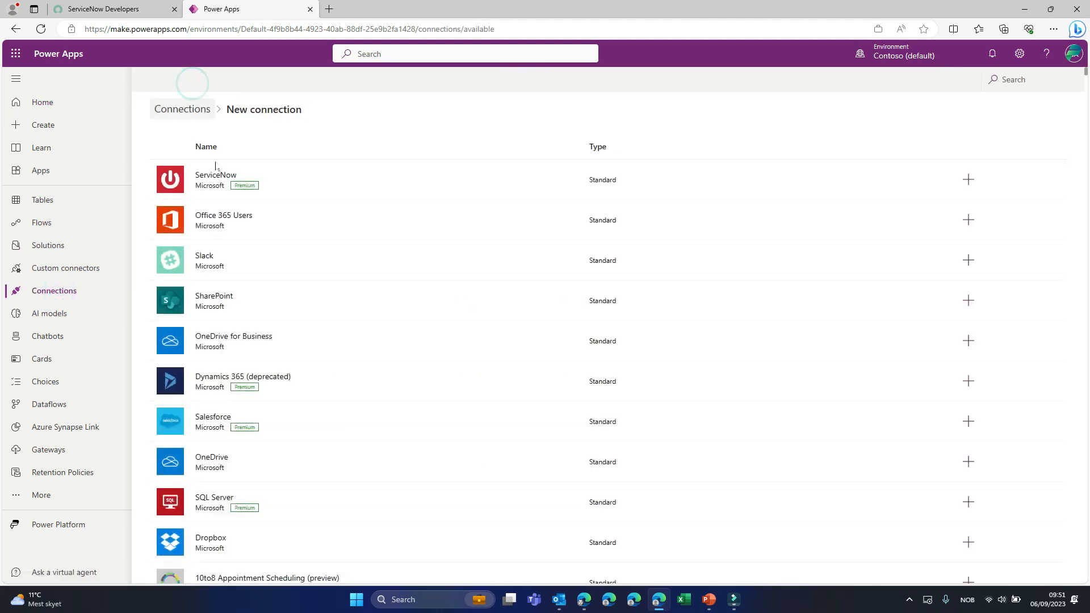
left_click(214, 176)
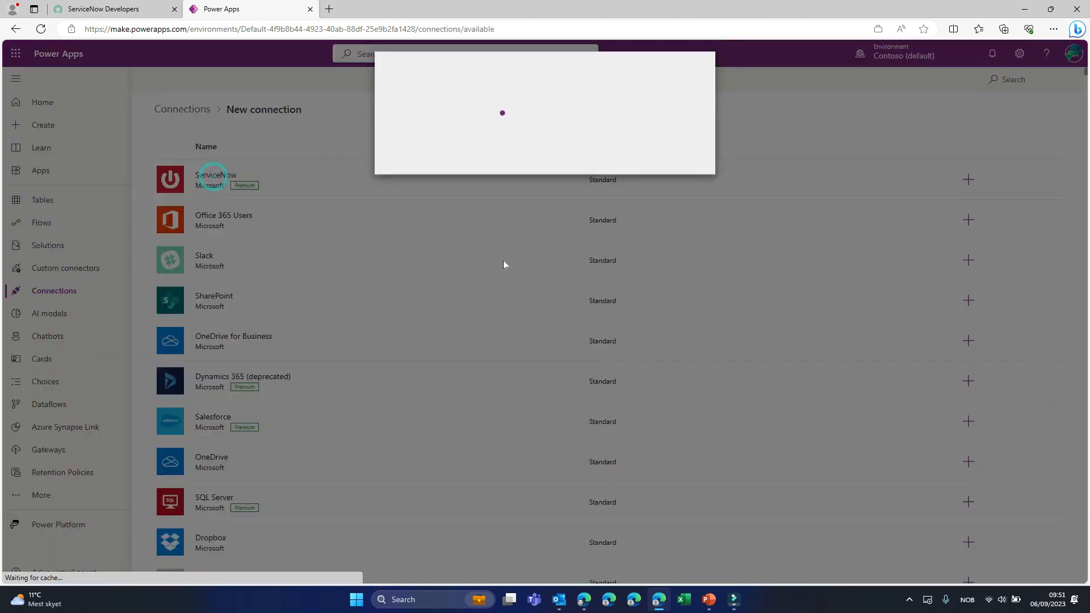
left_click(427, 204)
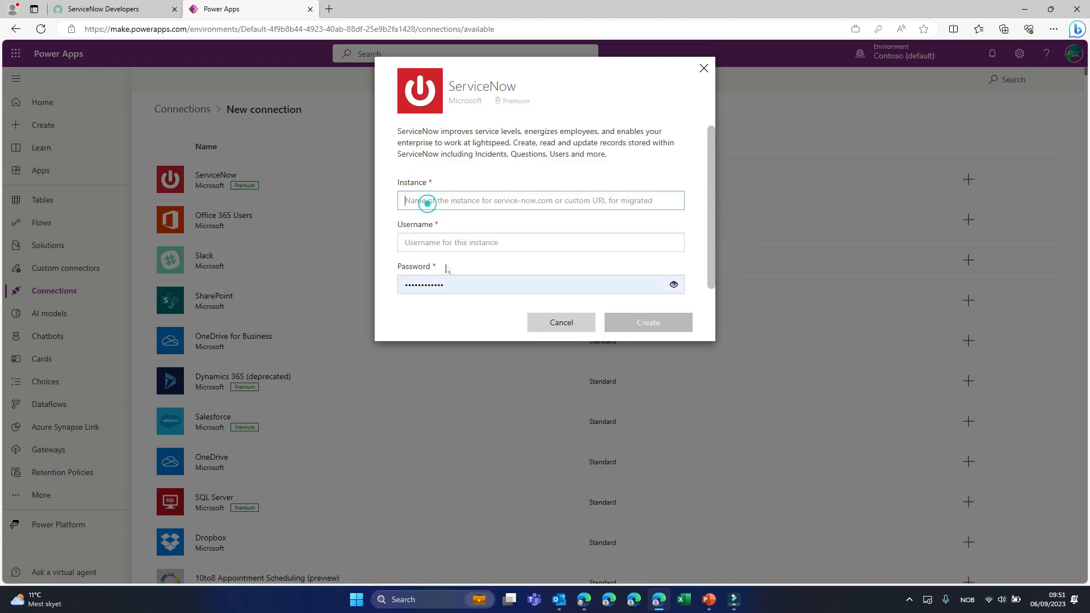
left_click(437, 277)
left_click(439, 229)
left_click(429, 201)
left_click(120, 7)
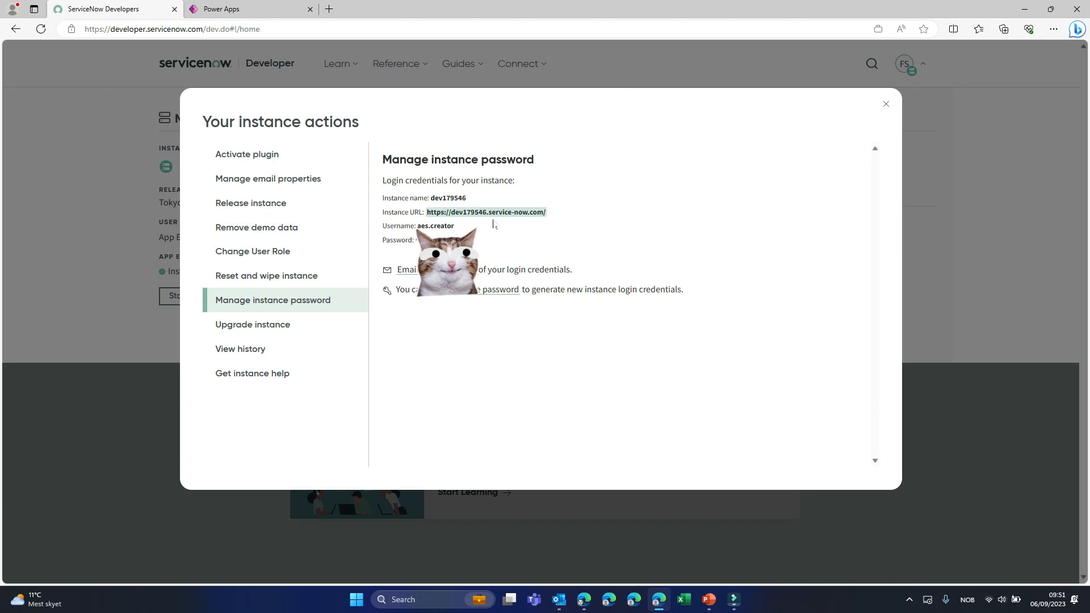
left_click_drag(553, 212, 426, 212)
key("ctrl+c")
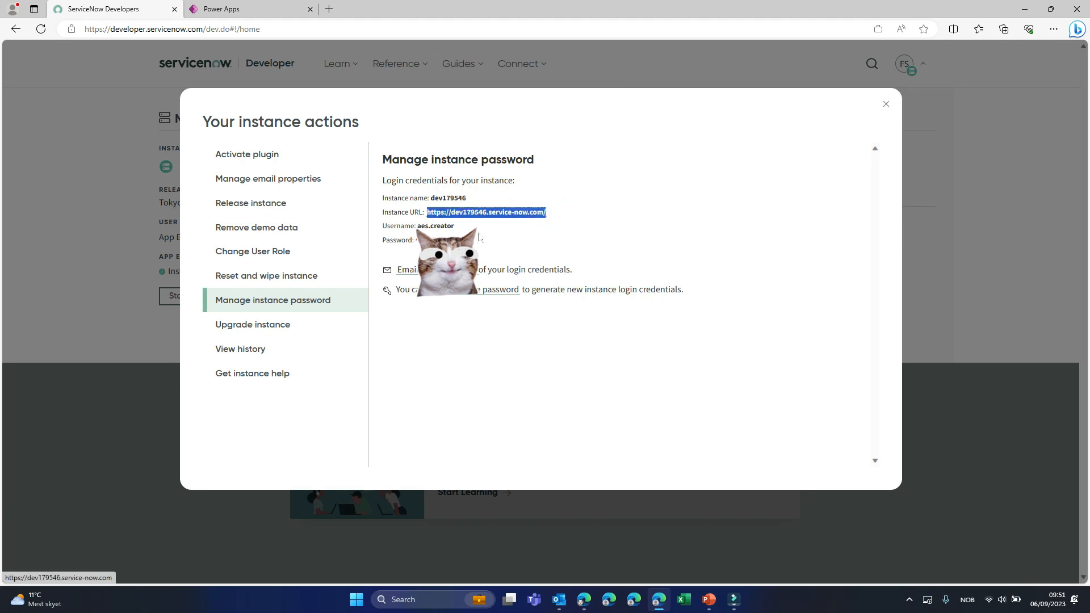
left_click(284, 10)
left_click(421, 198)
key("ctrl+v")
- Copy the instance username from the ServiceNow credentials into the connection's Username field
left_click(433, 244)
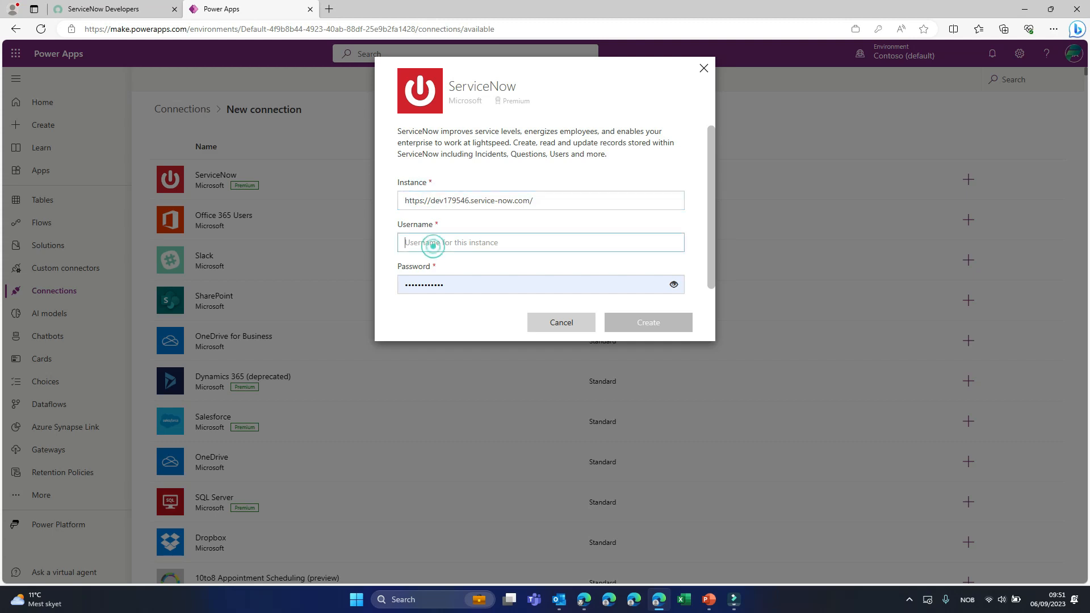
left_click(141, 8)
left_click(460, 229)
left_click_drag(460, 229, 419, 226)
key("ctrl+c")
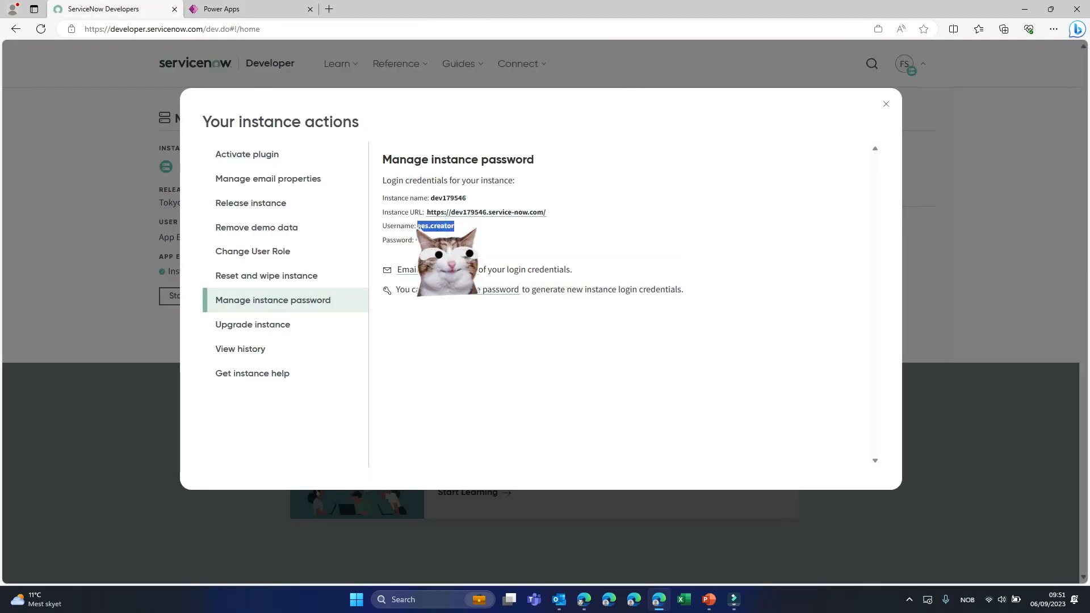
left_click(223, 17)
key("ctrl+v")
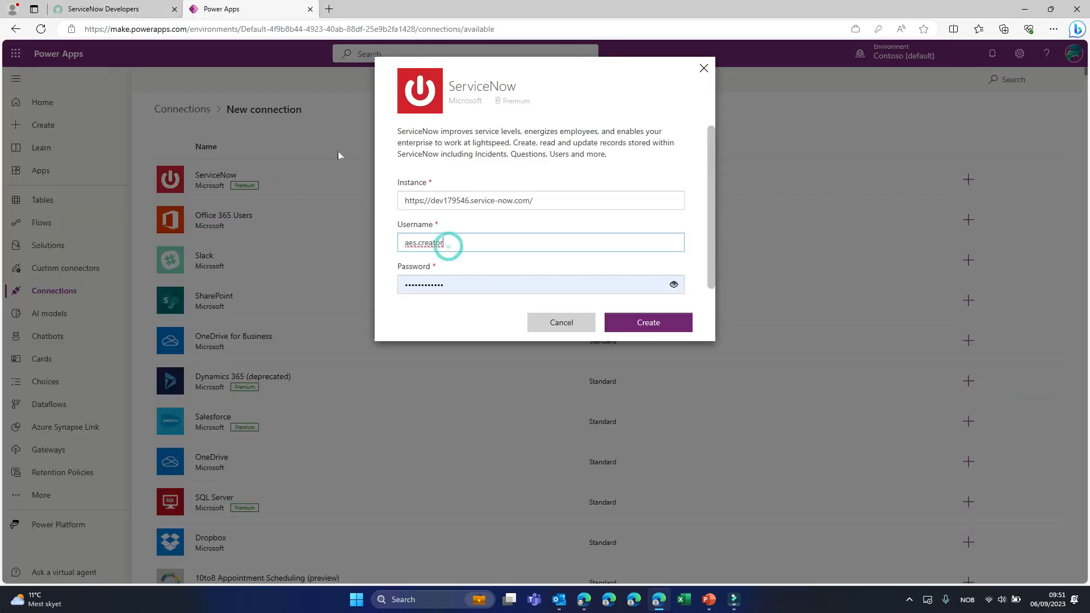
- Replace the prefilled connection password with the instance password copied from ServiceNow and create the connection
left_click(126, 9)
left_click_drag(472, 242, 416, 241)
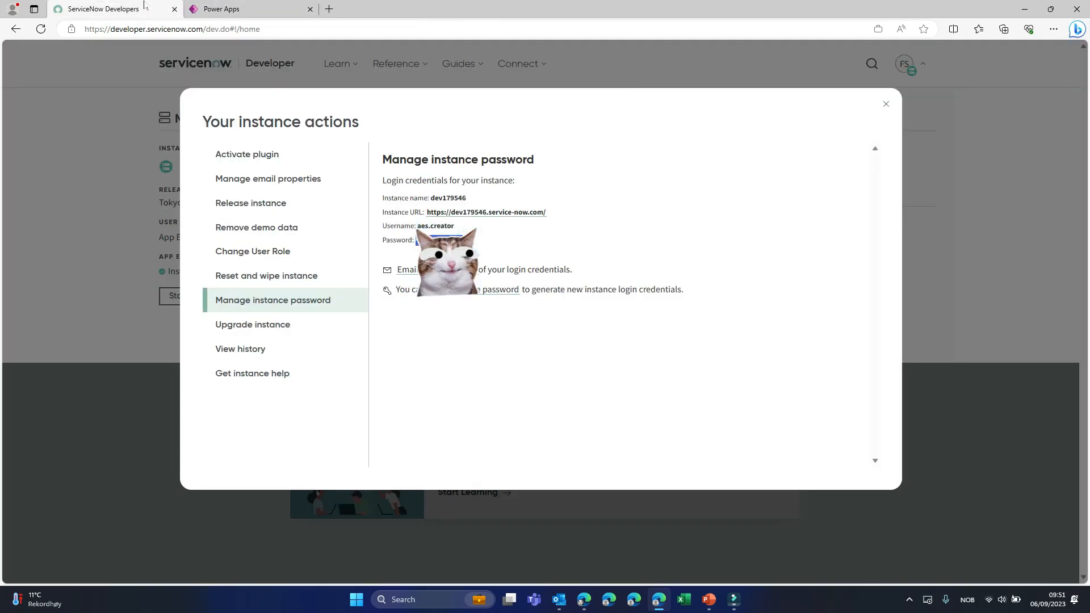
left_click(226, 8)
left_click_drag(492, 285, 362, 292)
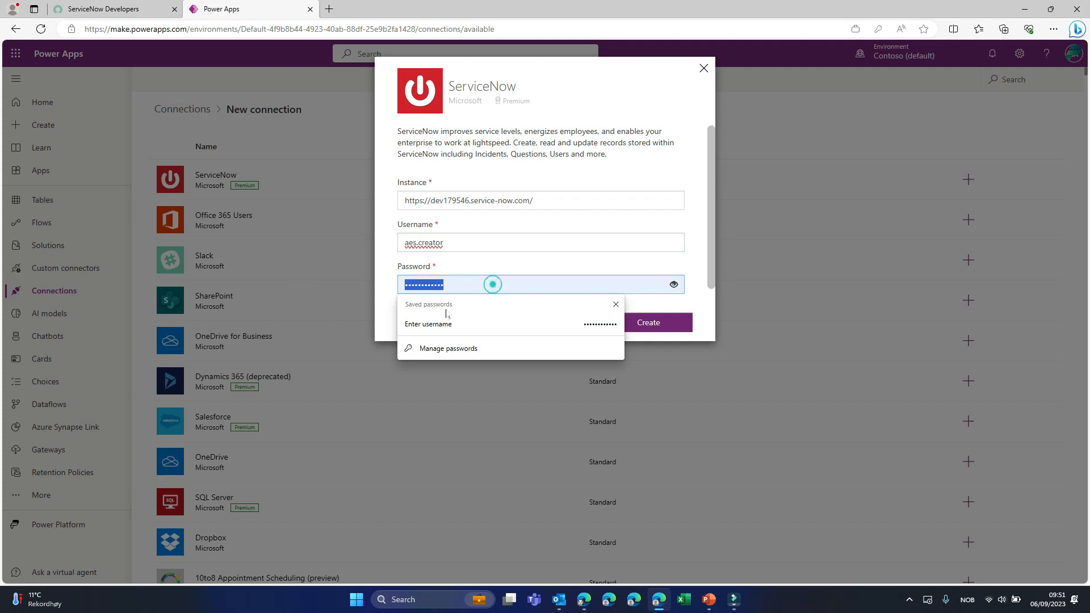
key("ctrl+v")
left_click(661, 322)
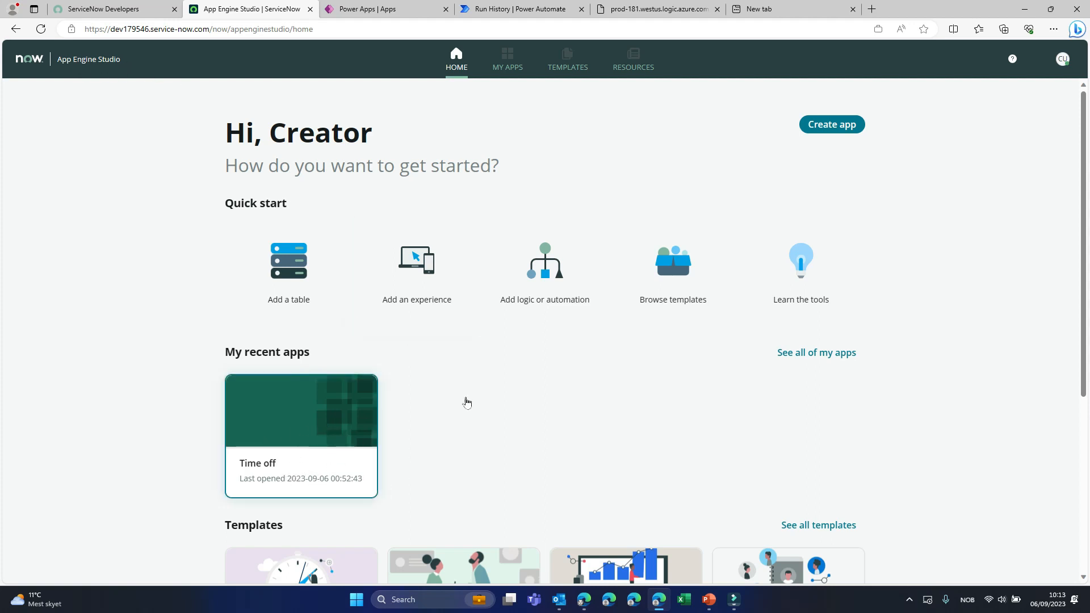
- View App Engine Studio's new app form, cancel it, and review the components of the existing Time off app
left_click(840, 129)
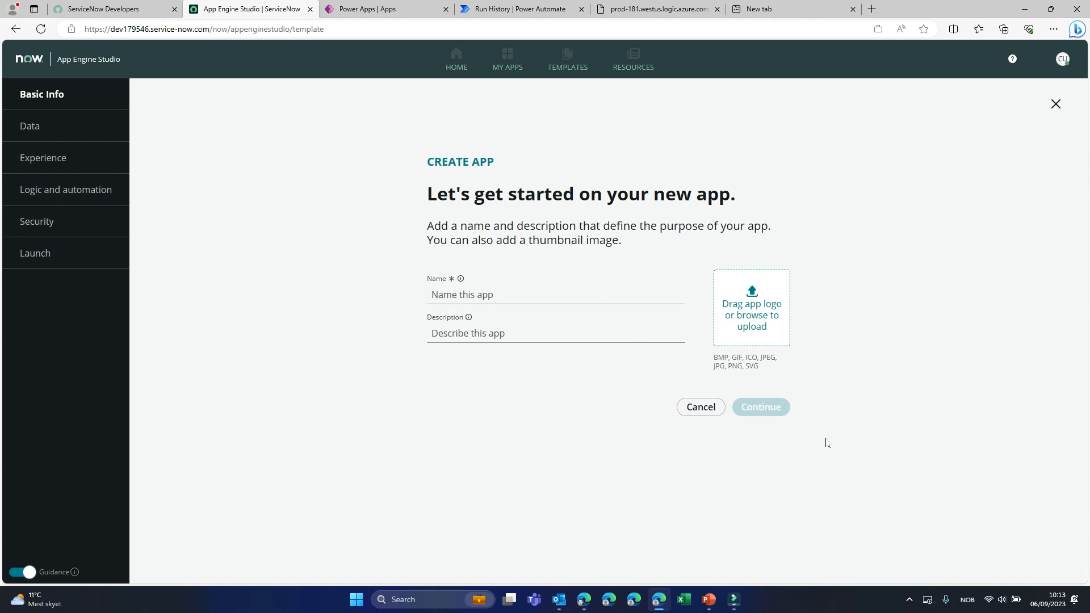
left_click(700, 407)
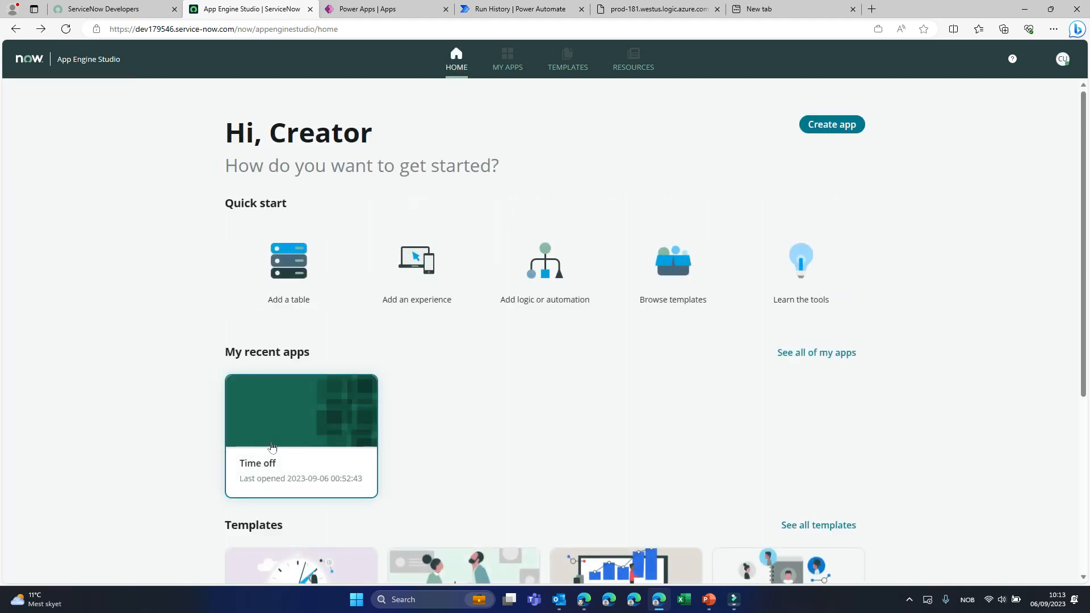
left_click(293, 435)
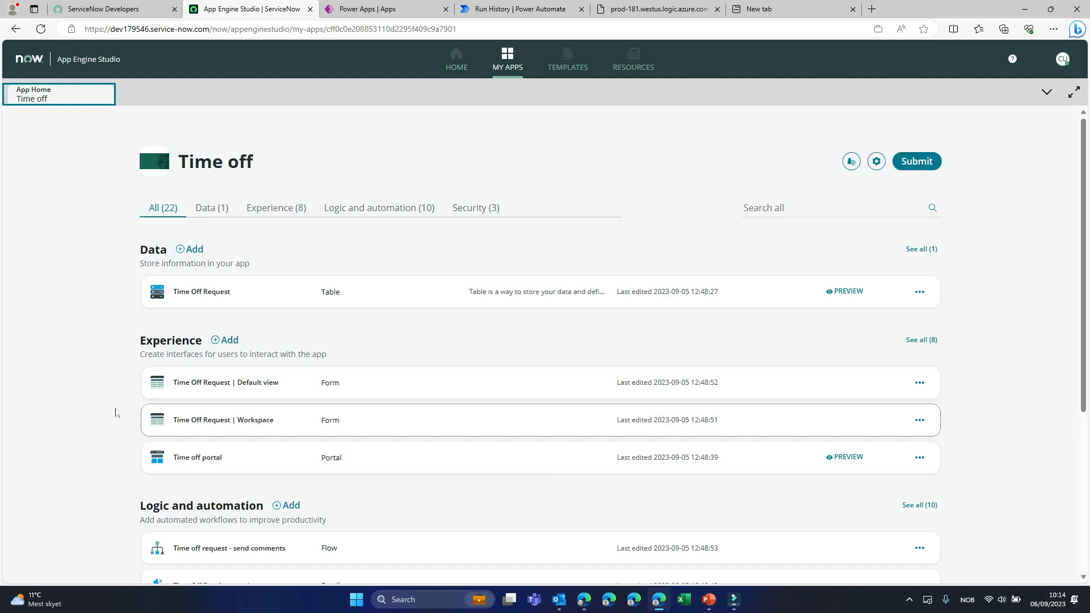
scroll(114, 392, "down", 5)
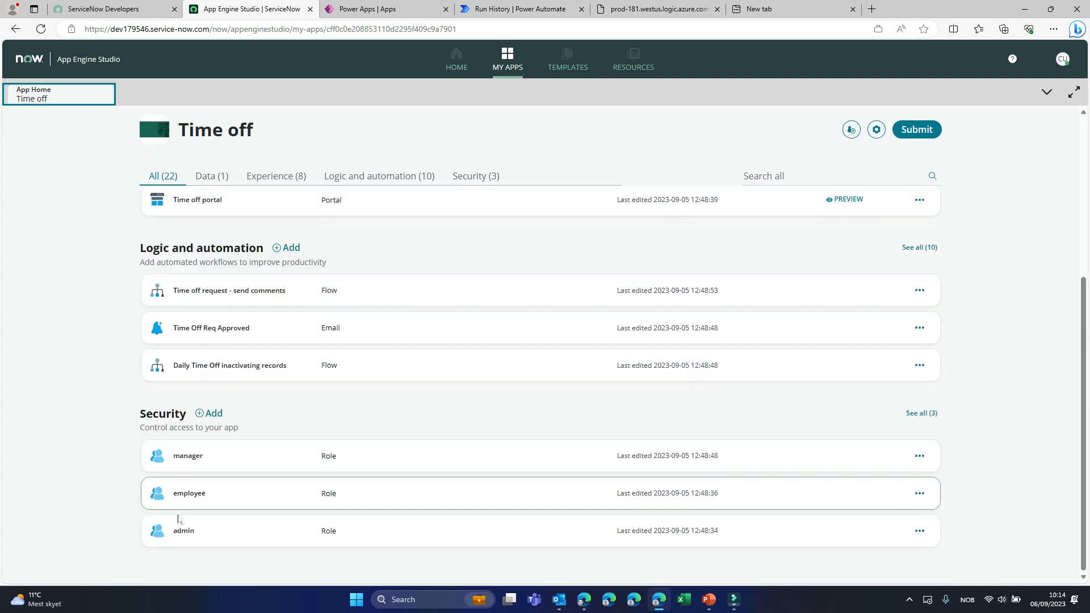
scroll(81, 443, "up", 1)
scroll(82, 444, "up", 5)
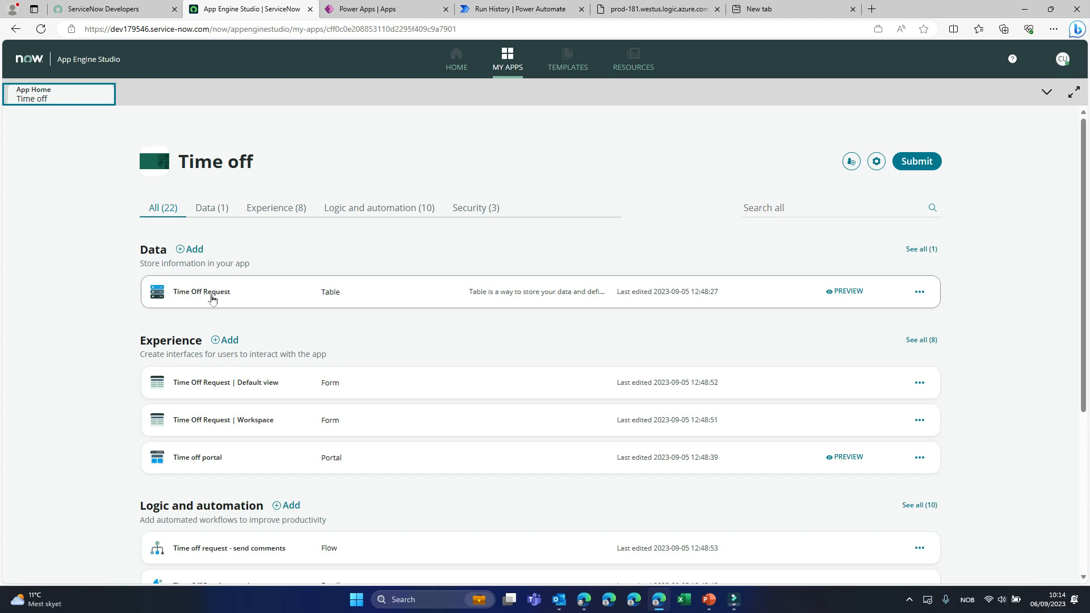
- Open the Time Off Request table, return to the Time off app's overview, and preview the Time off portal
left_click(204, 292)
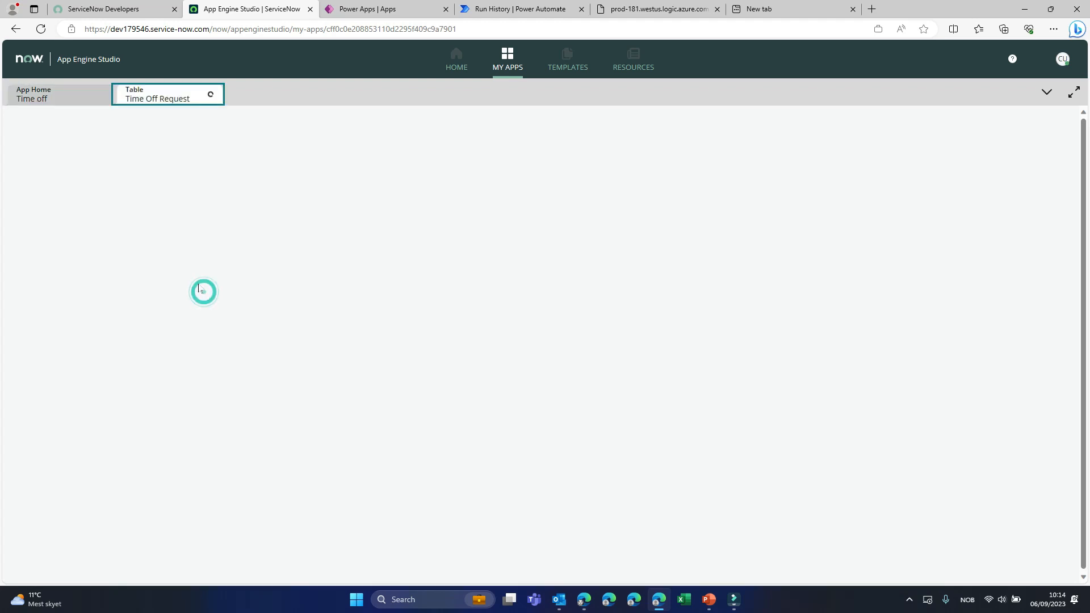
left_click(47, 100)
left_click(840, 457)
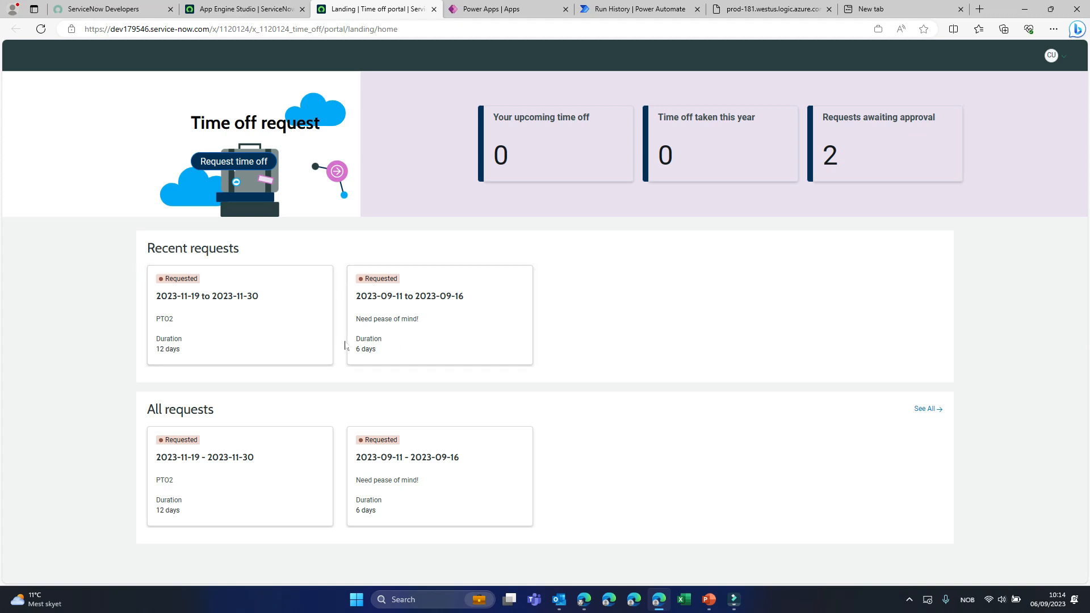
- Switch to Power Apps and create a blank canvas app named ServiceNowTOR in Phone format
left_click(497, 9)
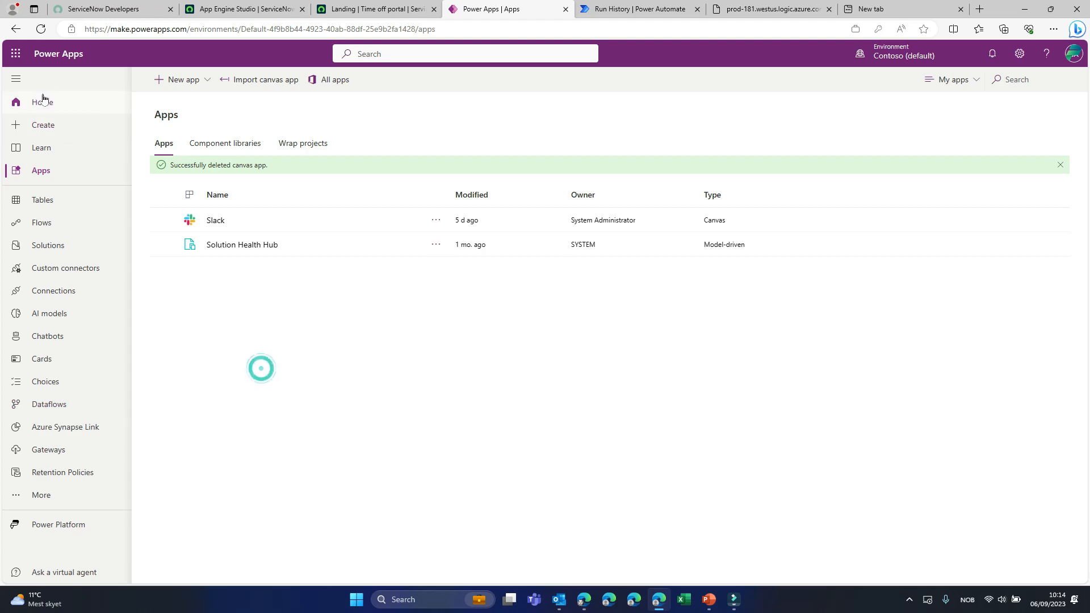
left_click(52, 127)
left_click(250, 283)
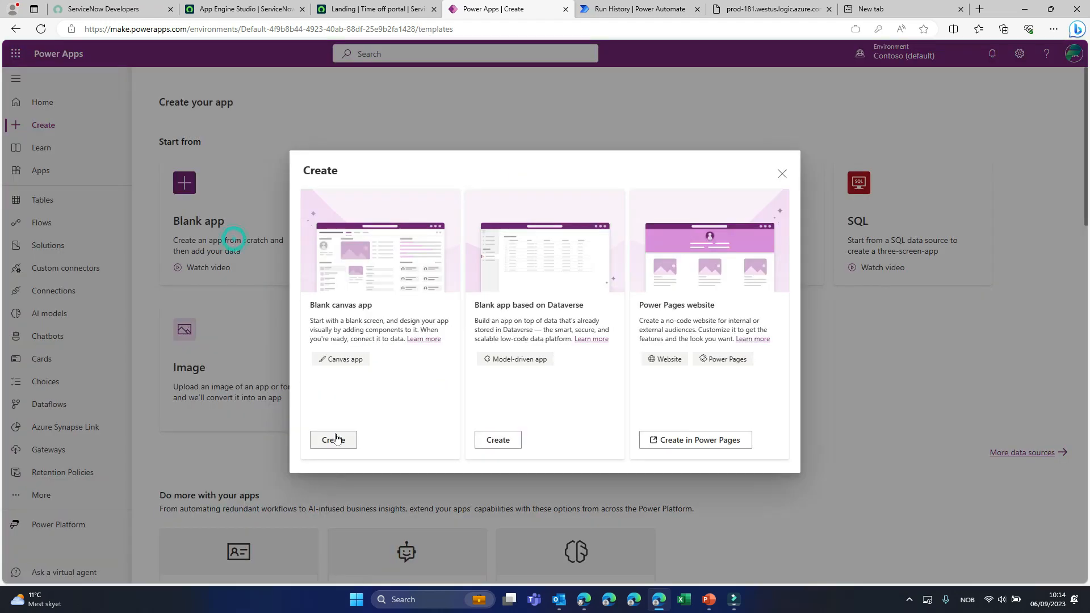
left_click(332, 440)
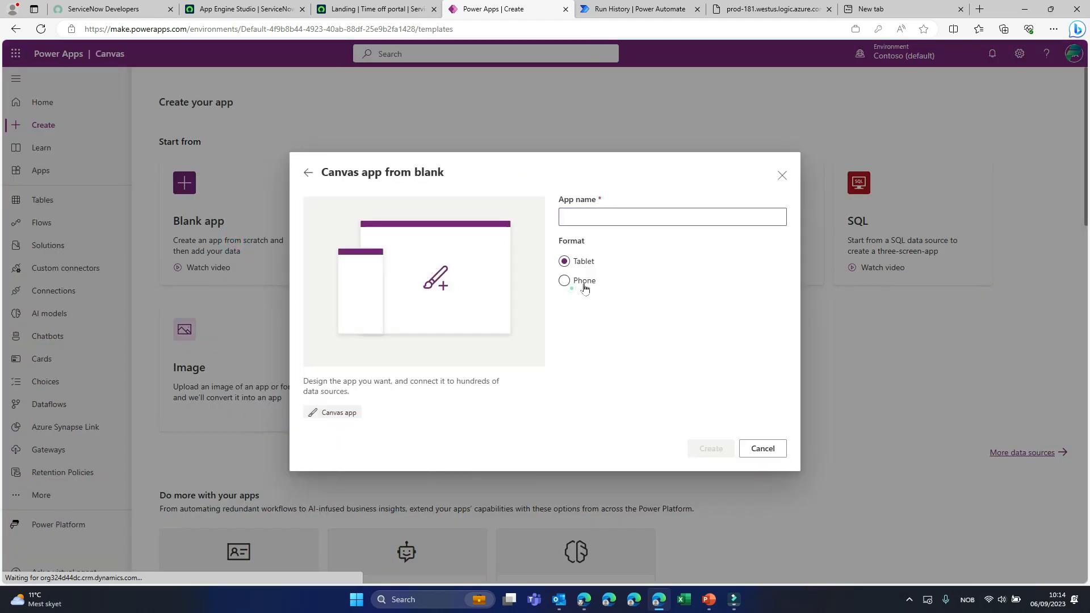
left_click(583, 281)
left_click(601, 217)
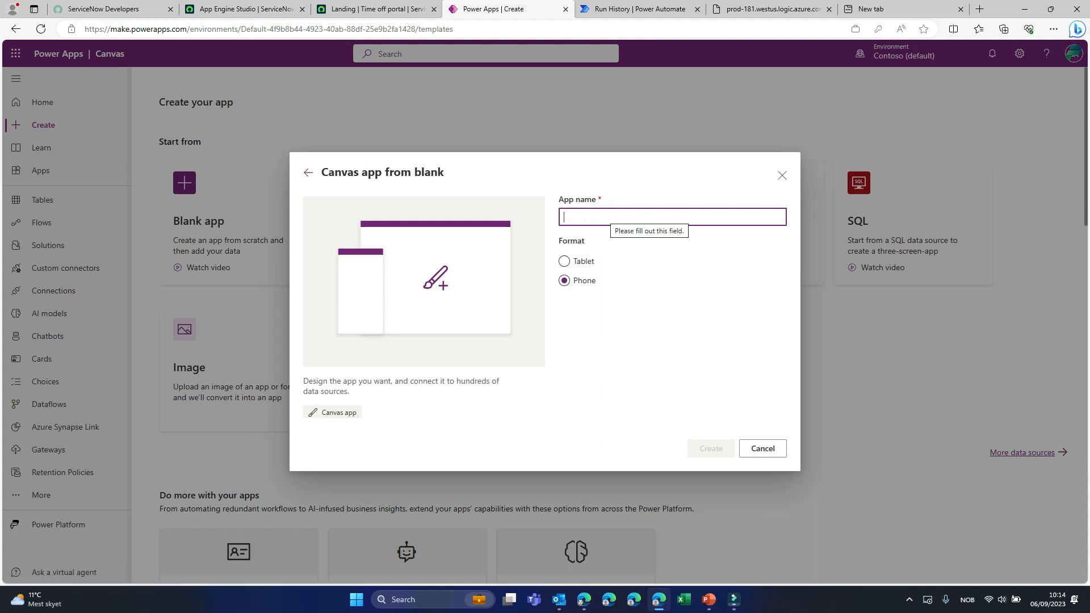
type("ServiceNowTOR")
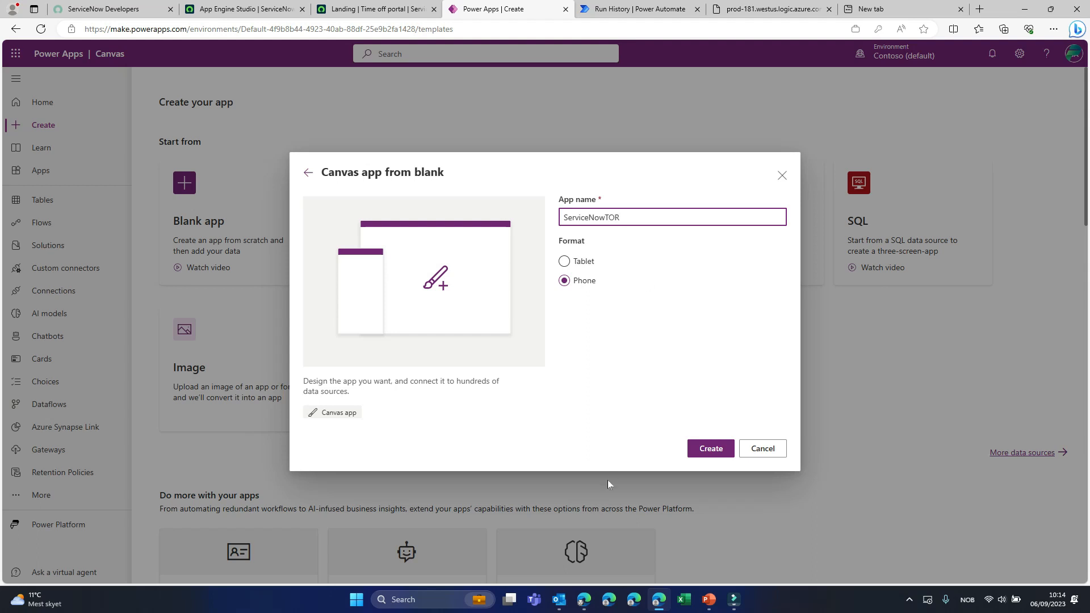
left_click(710, 448)
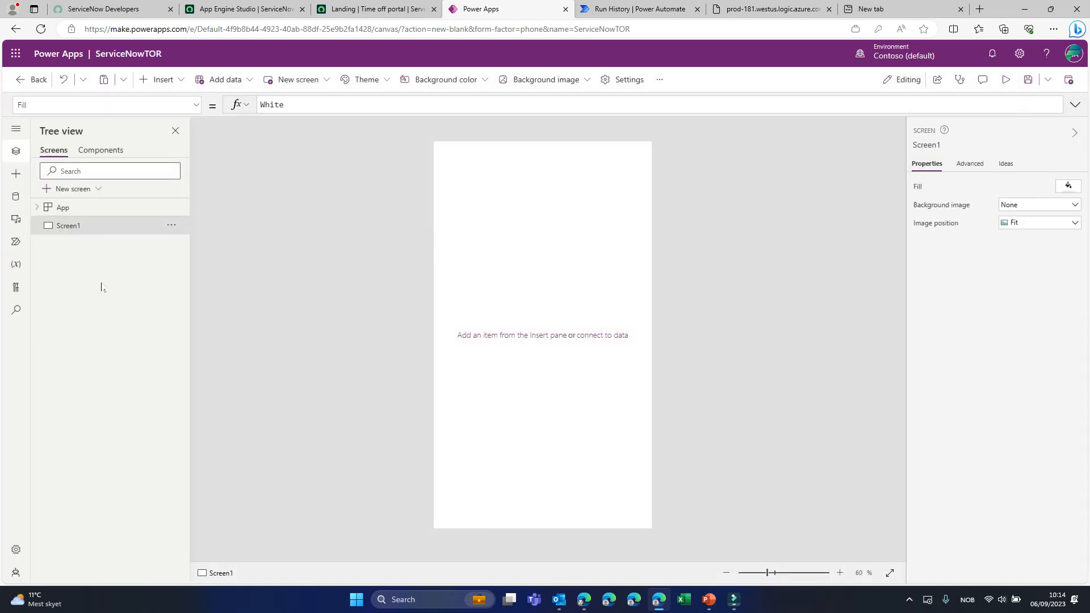
- Search the data sources for ServiceNow and add it to the app using the existing connection
left_click(16, 195)
left_click(110, 258)
type("Ser")
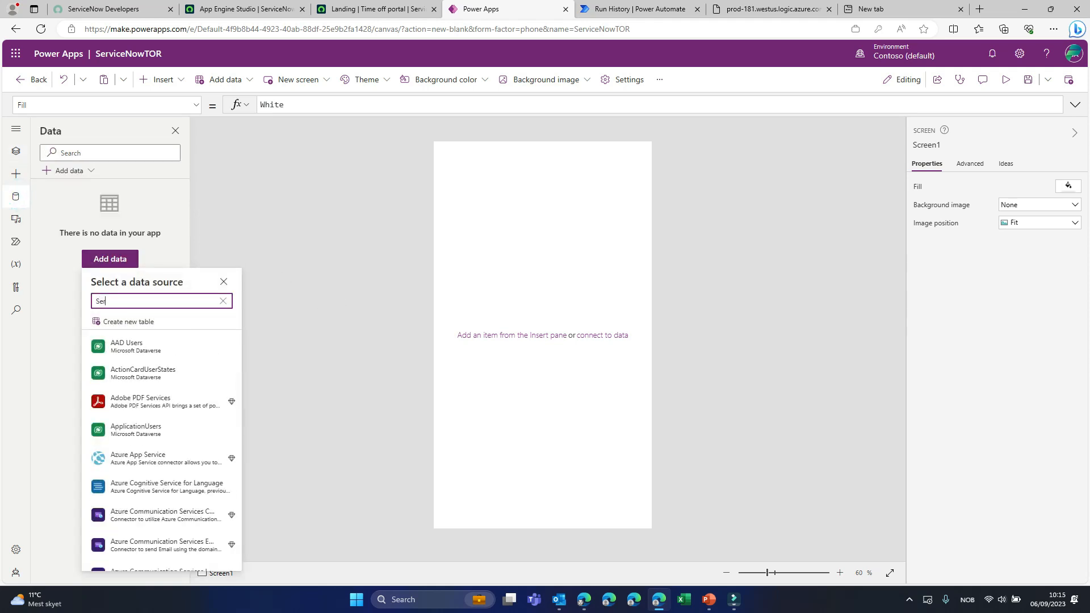
type("viceNow")
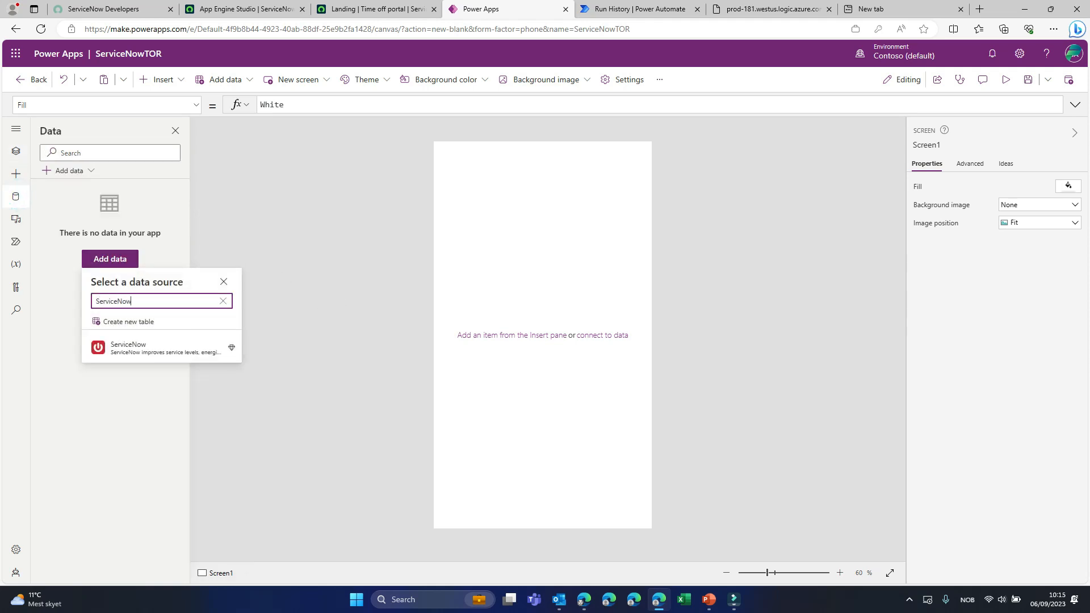
left_click(135, 346)
left_click(118, 330)
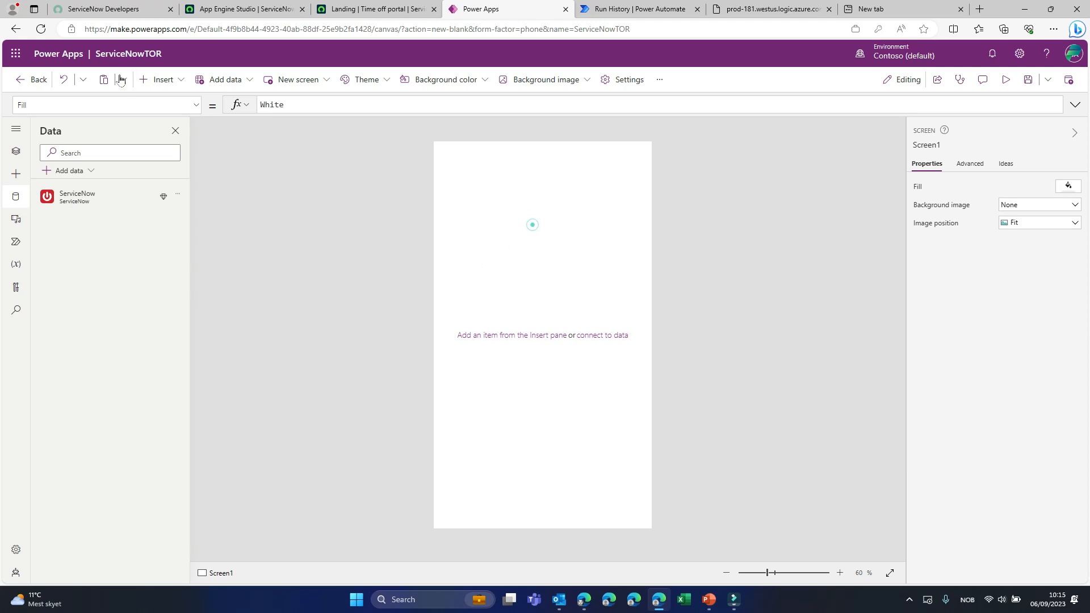
- Insert a button on Screen1, place it in the screen's upper-right corner, and set its text to GetData
left_click(171, 79)
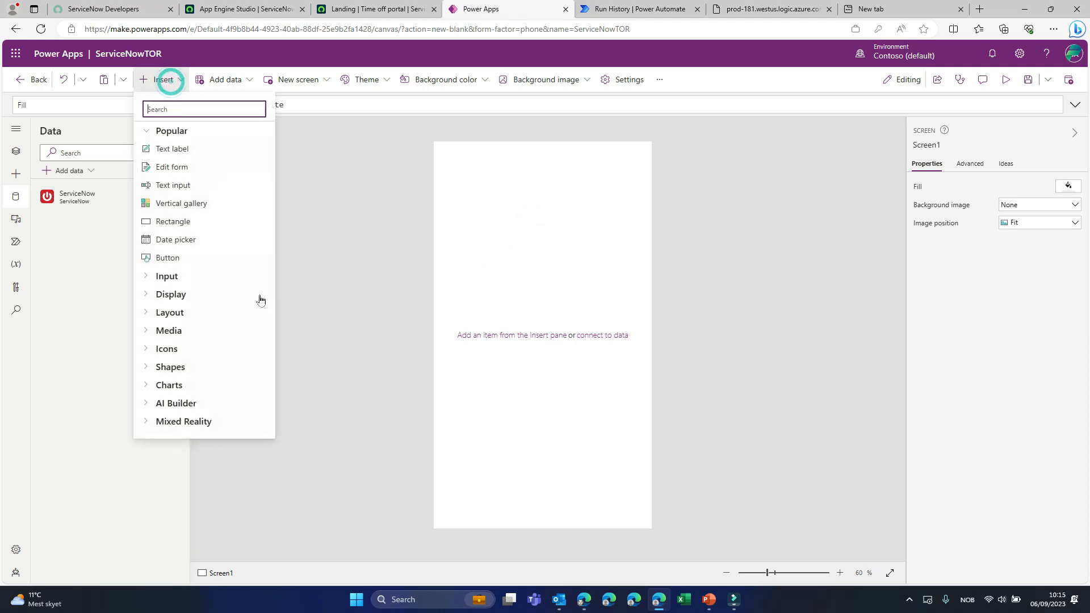
left_click(179, 256)
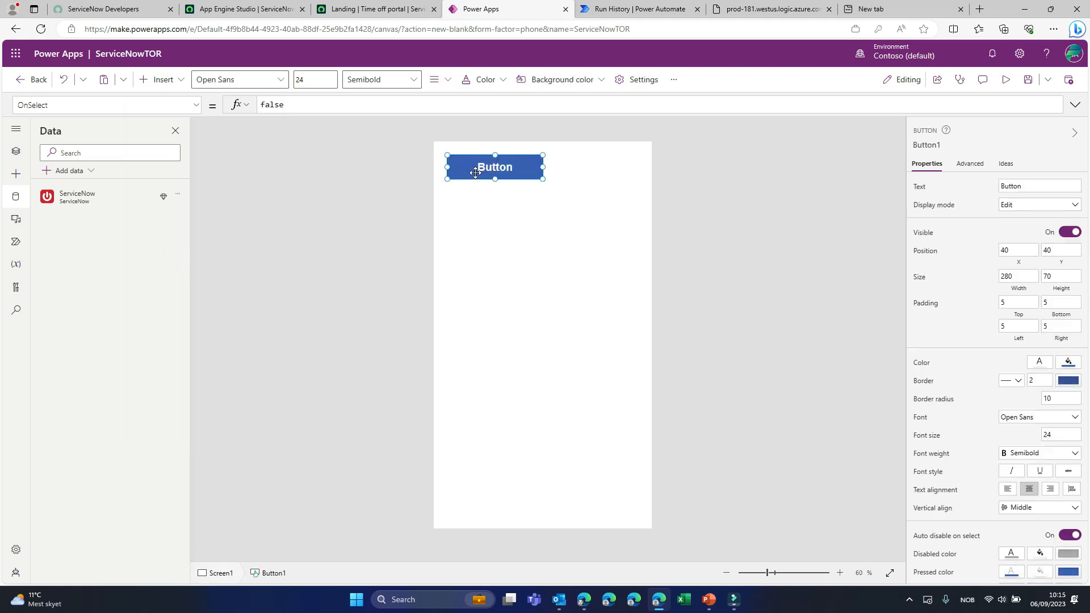
left_click_drag(475, 172, 585, 159)
double_click(604, 161)
type("GetData")
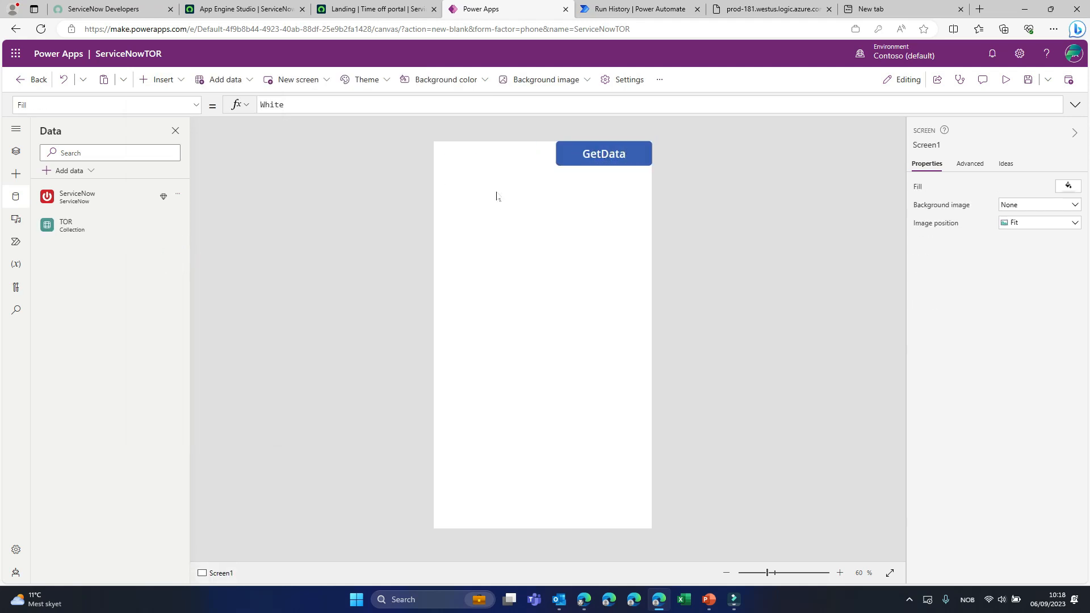
- Insert a data table directly below the GetData button and connect it to the TOR collection
left_click(164, 79)
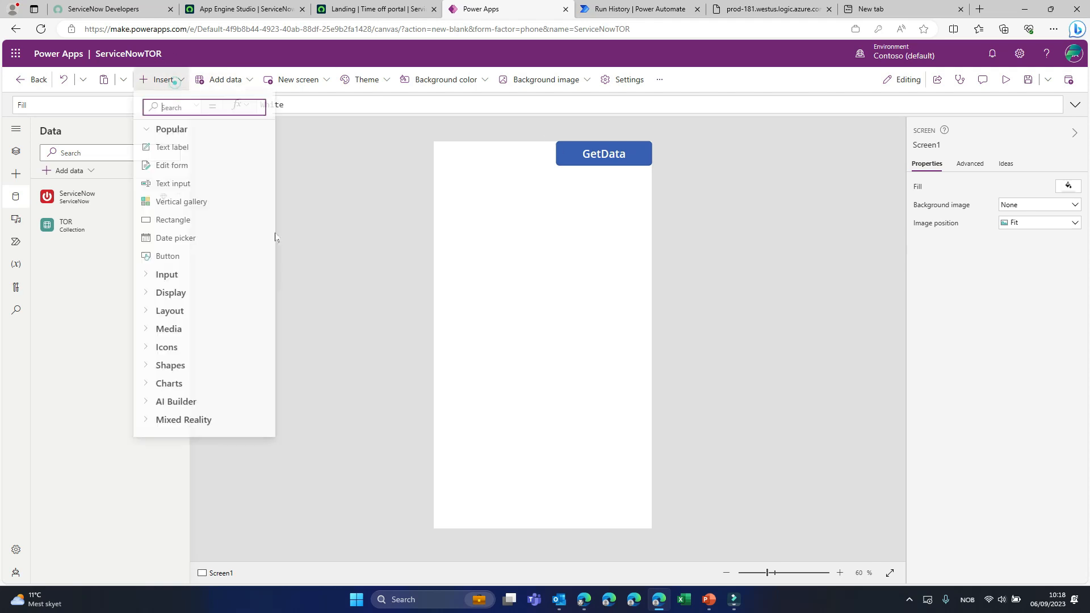
type("data")
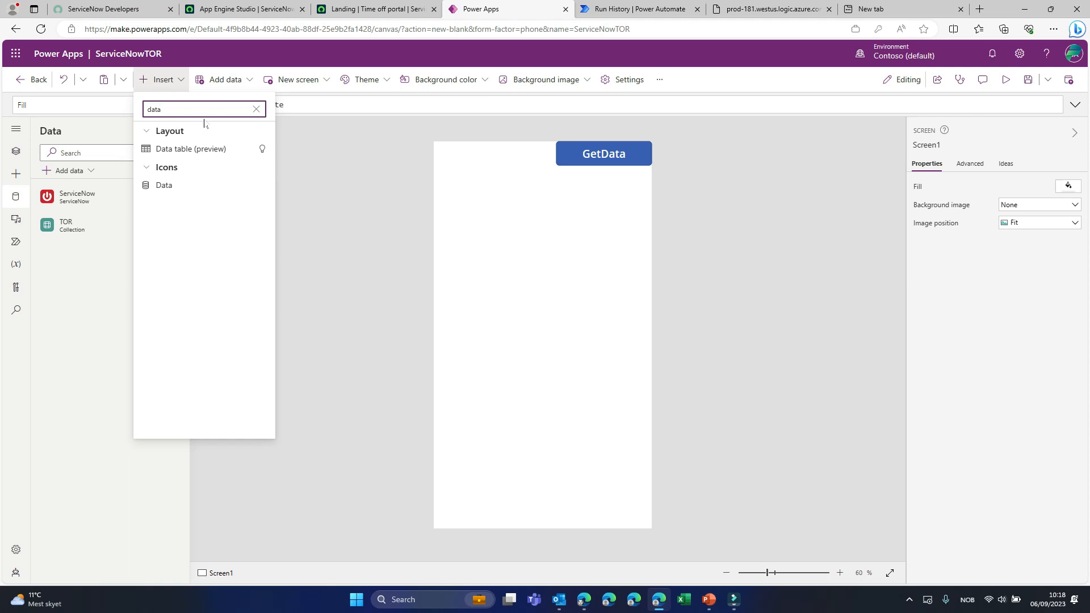
left_click(191, 149)
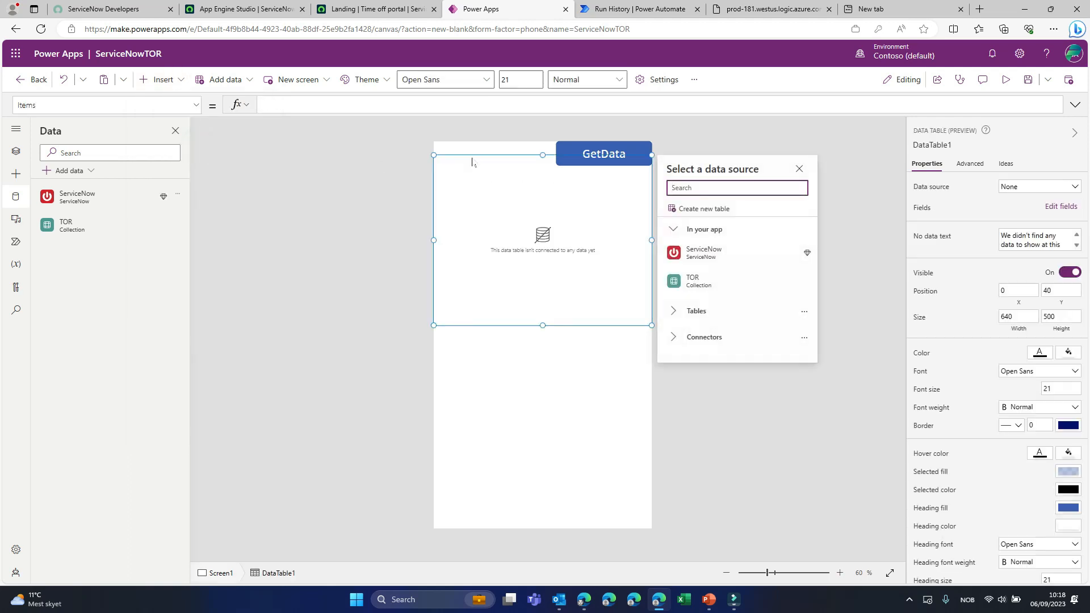
left_click_drag(472, 154, 472, 164)
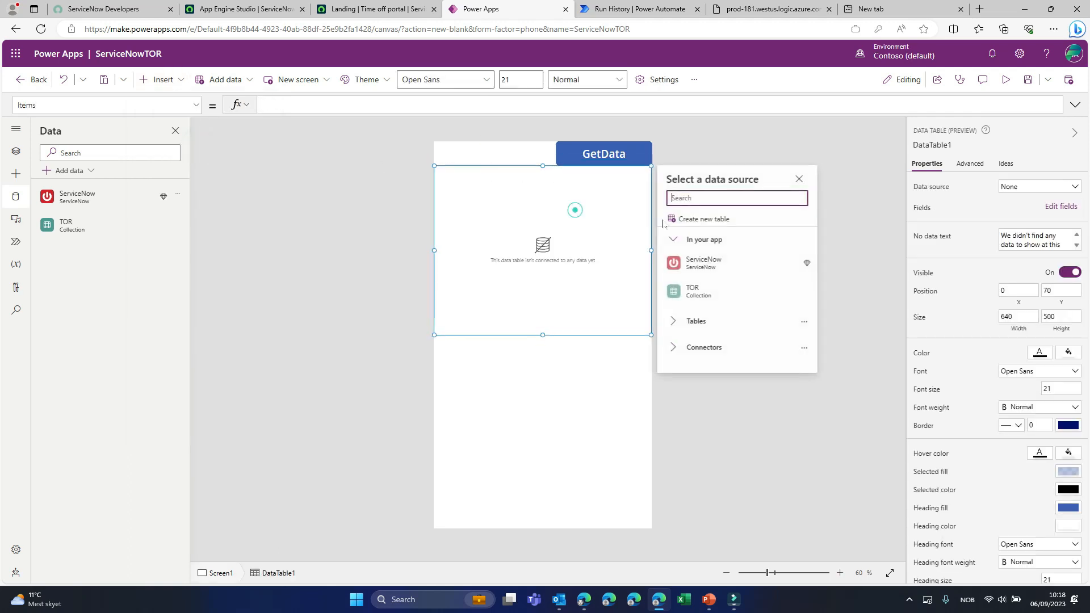
left_click(694, 291)
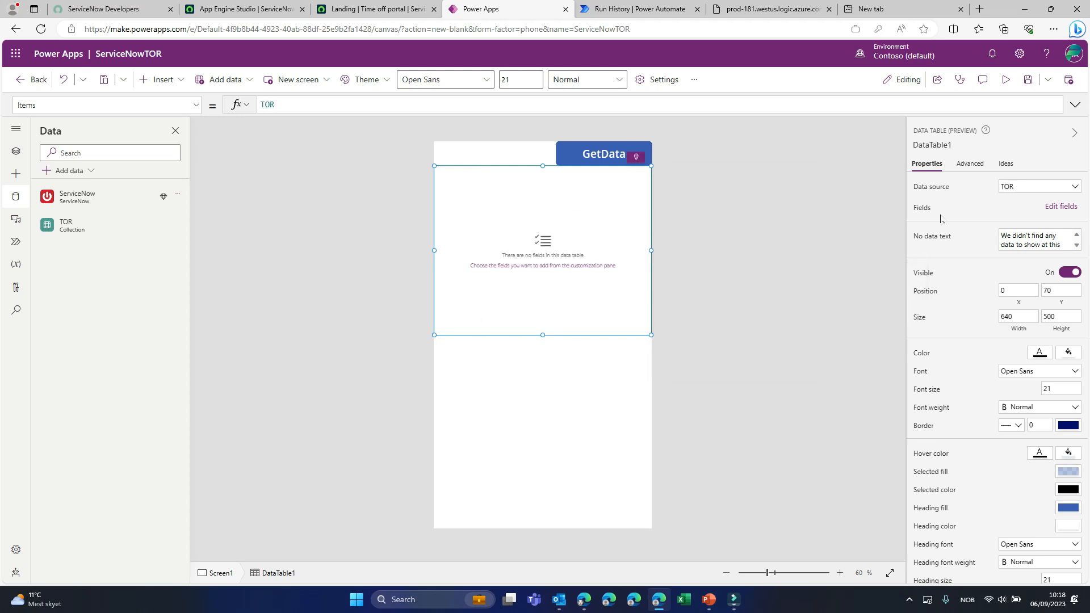
- Add the Value field to the data table
left_click(1060, 206)
left_click(760, 156)
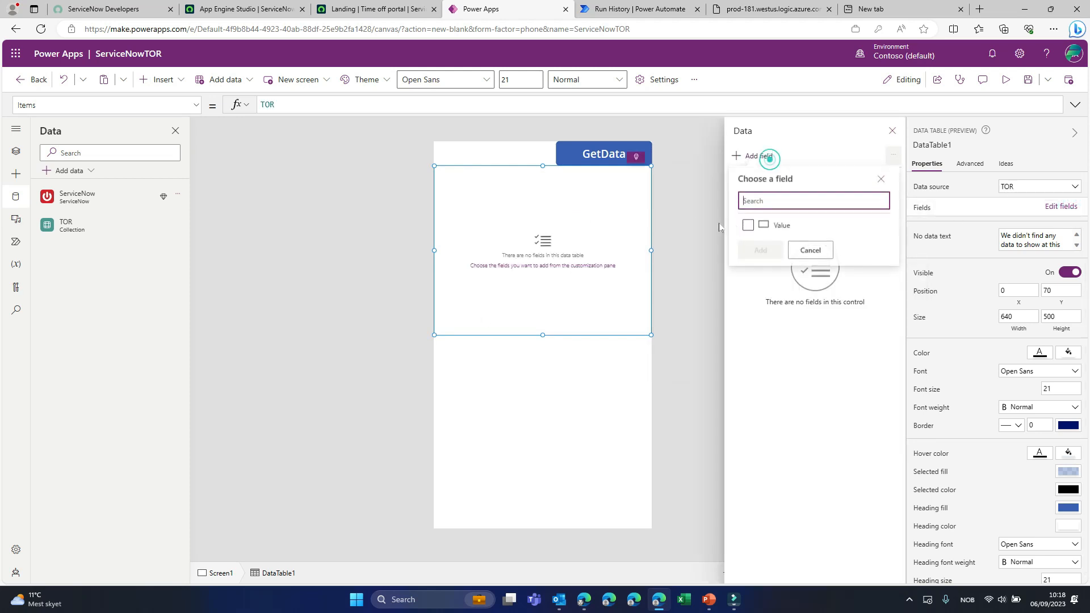
left_click(746, 227)
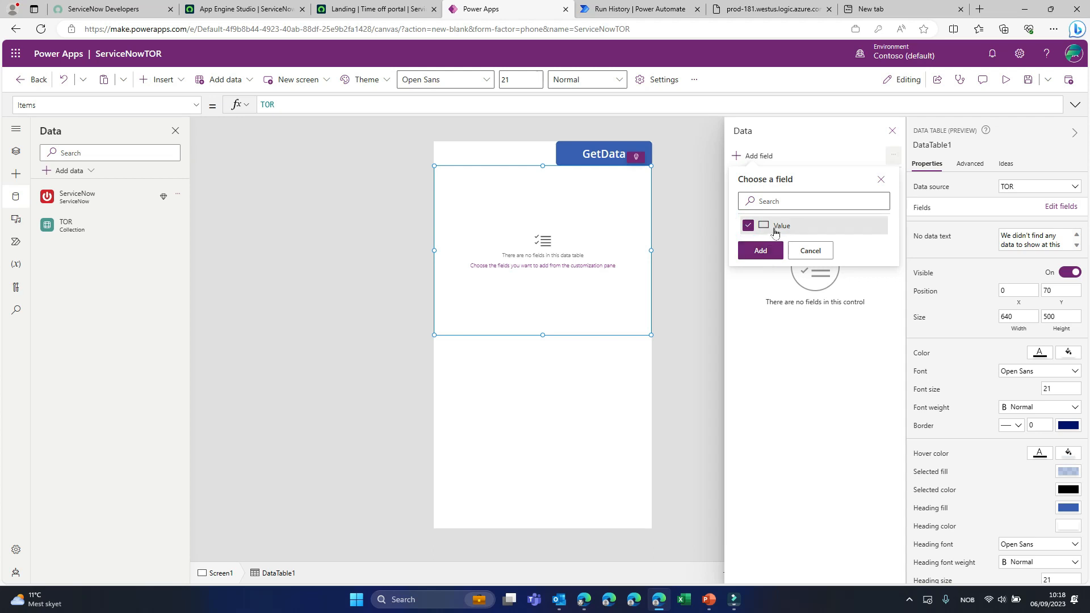
left_click(767, 255)
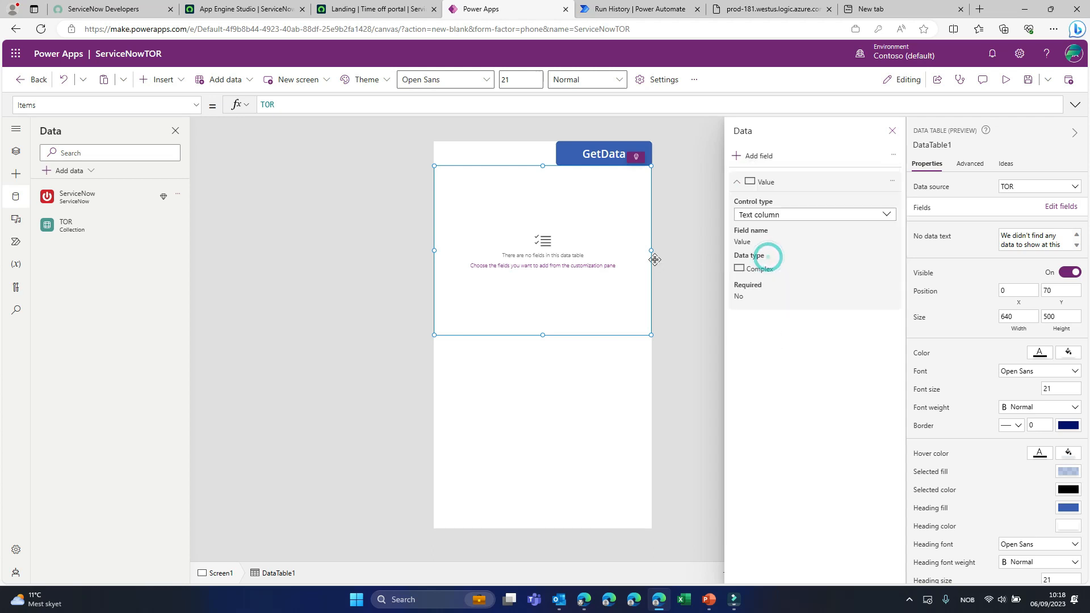
- Set the Value column's text to ThisItem.Value.start_date, checking the column names in the Time Off Request table, and run GetData
left_click(487, 191)
left_click(513, 194)
left_click(526, 205)
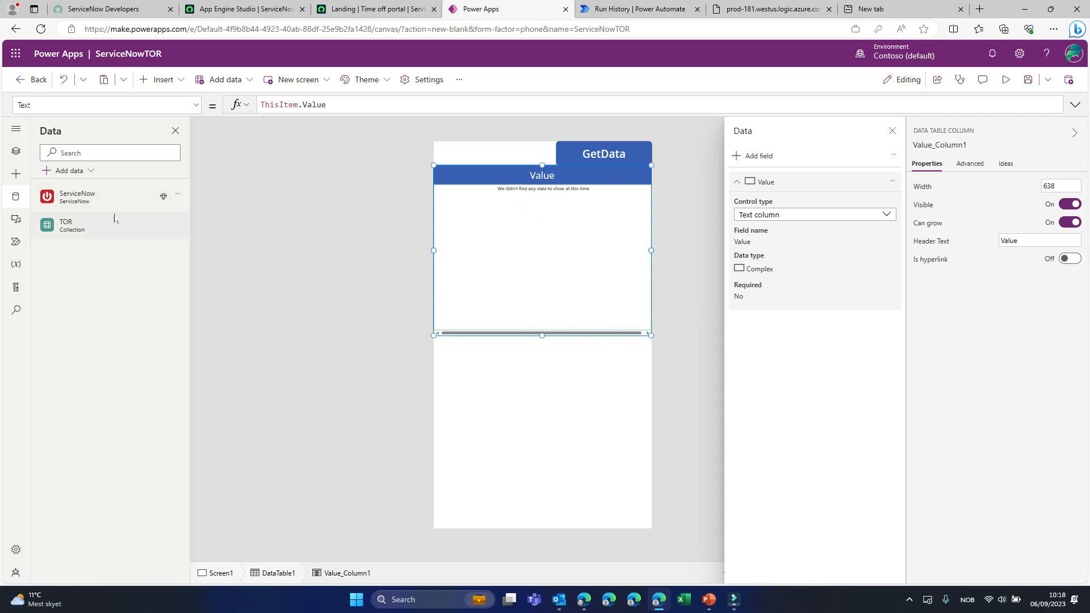
left_click(358, 103)
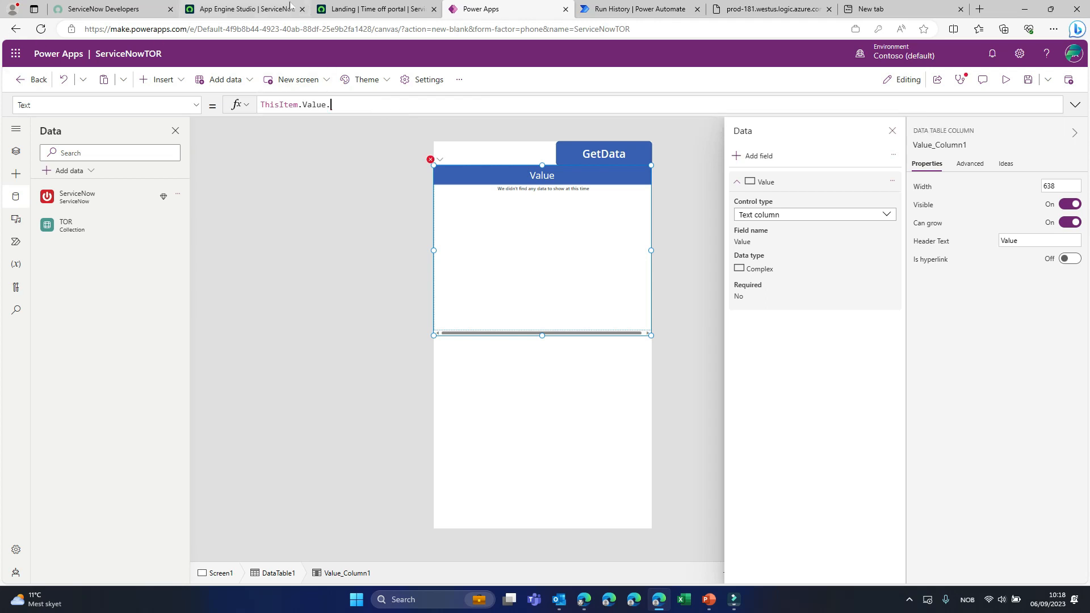
left_click(230, 17)
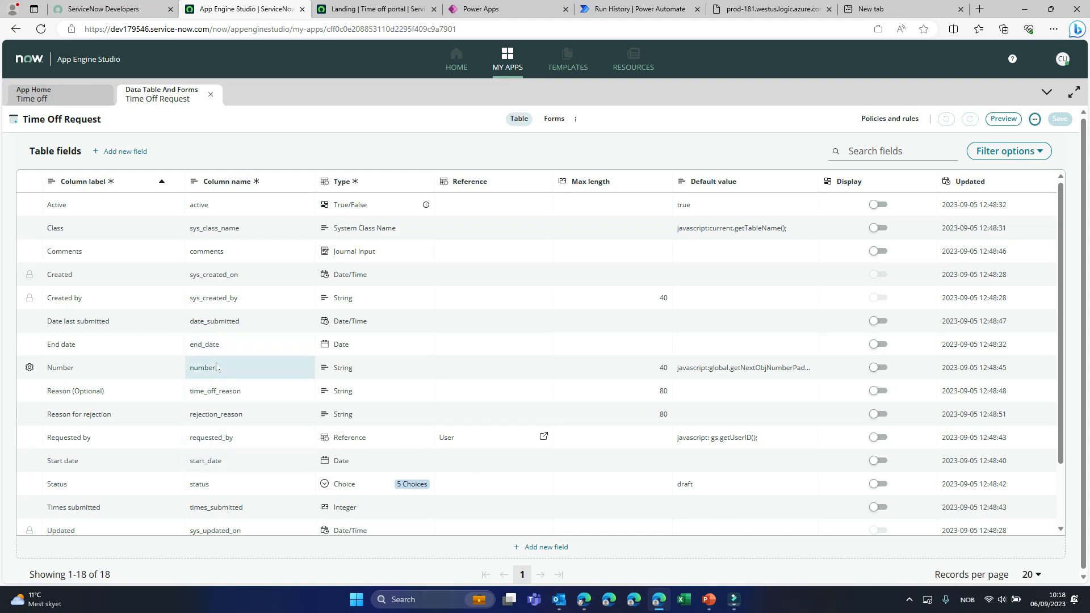
left_click(364, 10)
left_click(466, 9)
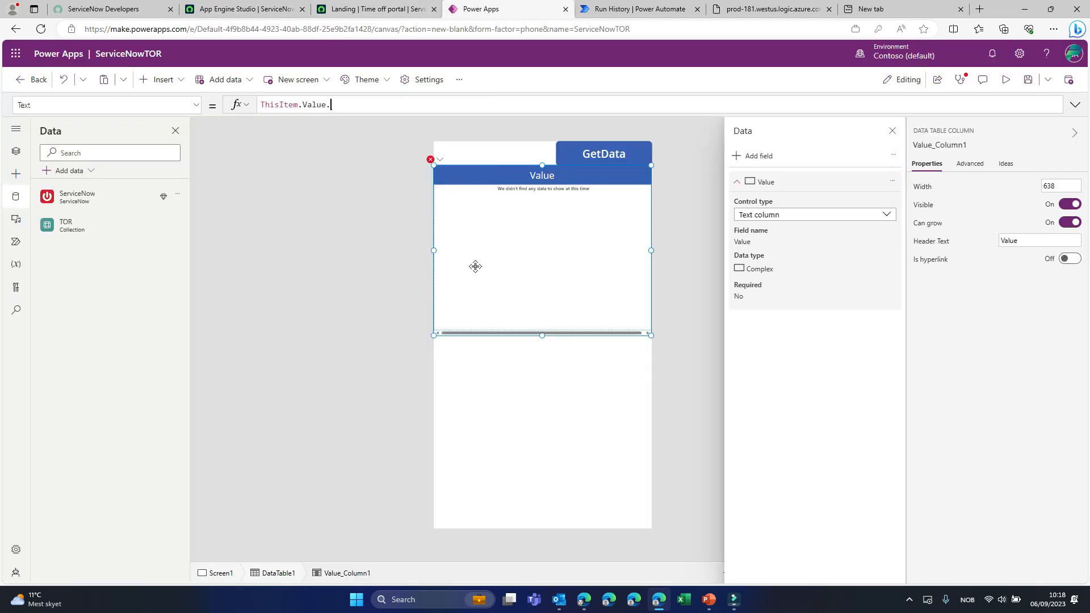
left_click(337, 100)
type("start_date")
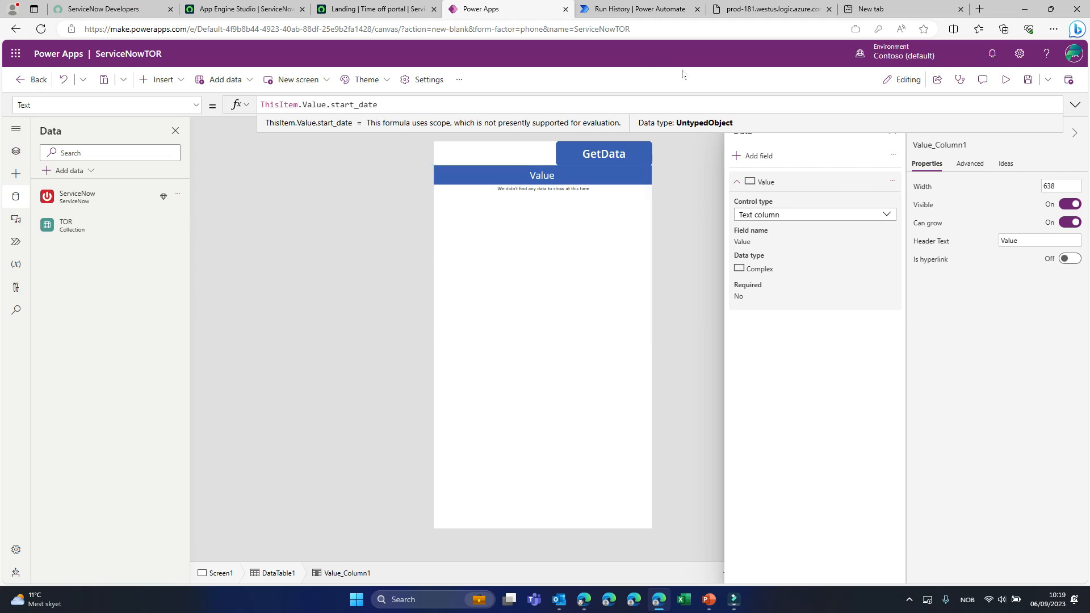
left_click(608, 154, "alt")
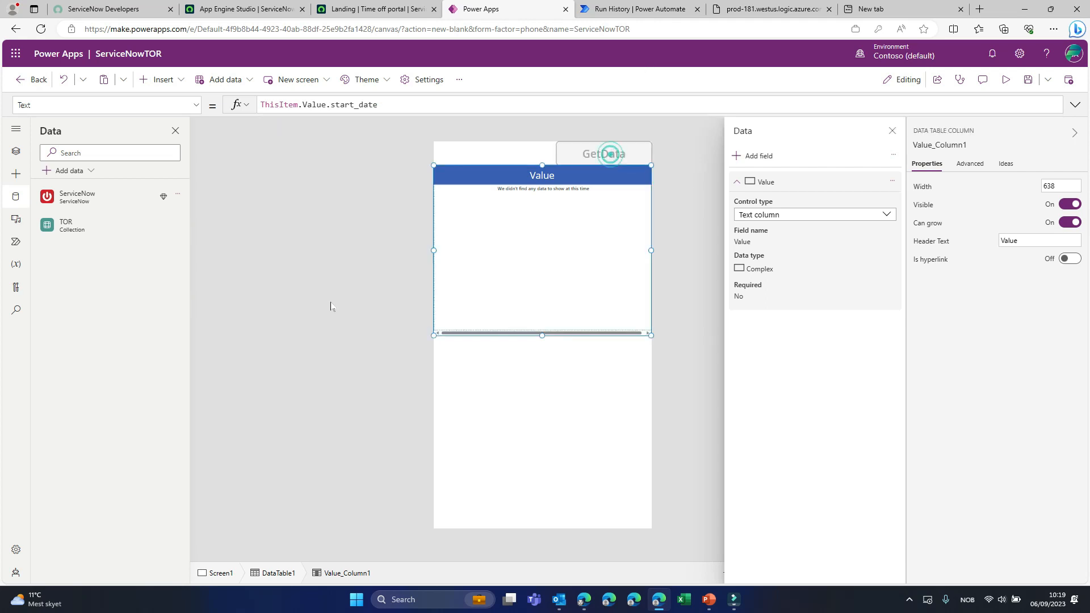
- Extend the Value column's text formula to ThisItem.Value.start_date & " to " & ThisItem.Value.end_date
left_click(402, 105)
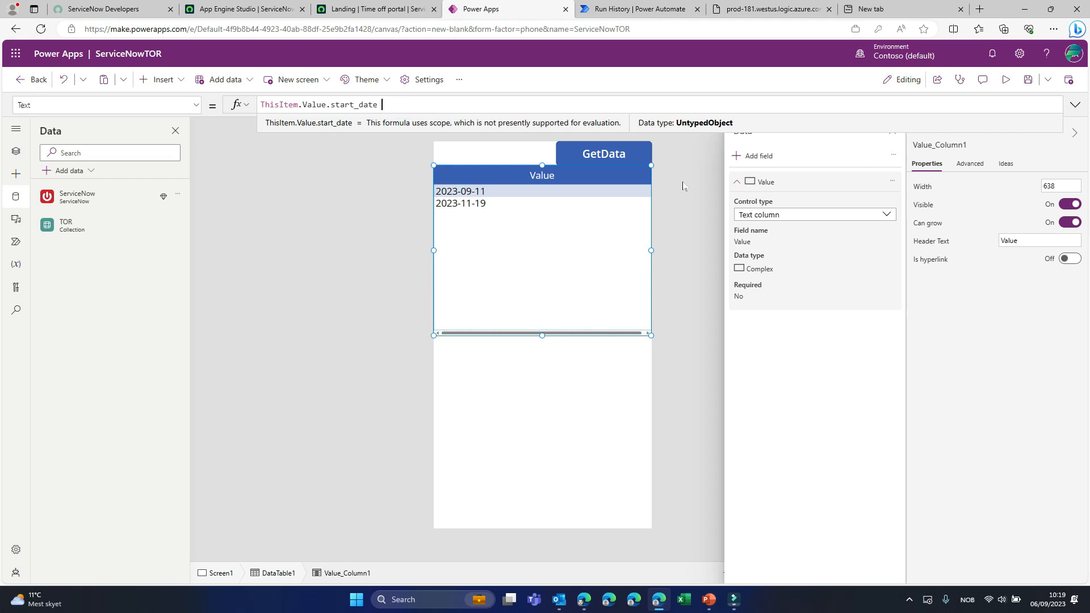
type("\" to")
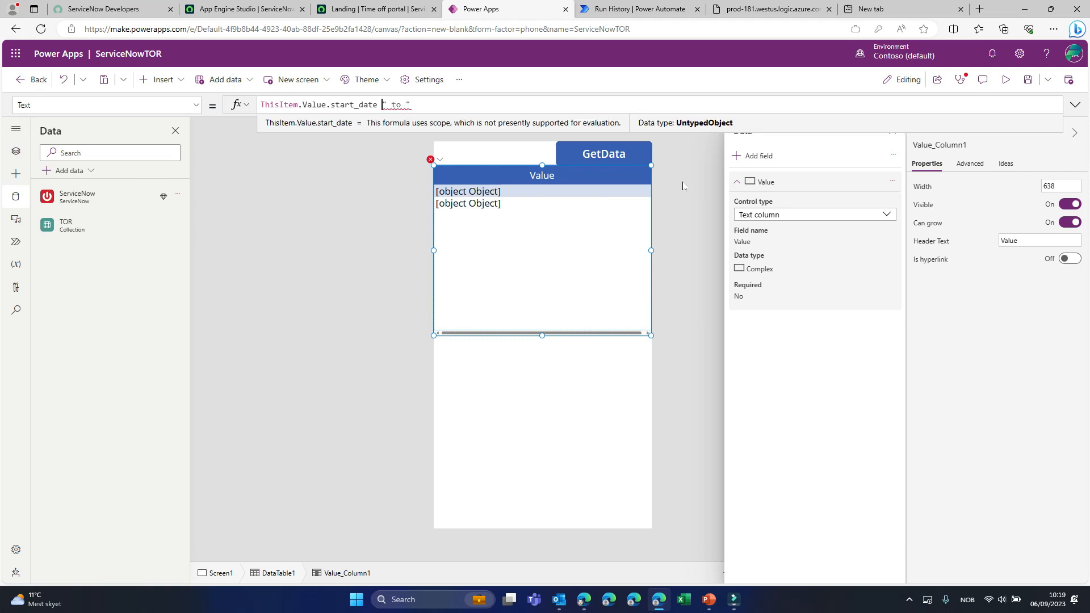
type("&")
key("End")
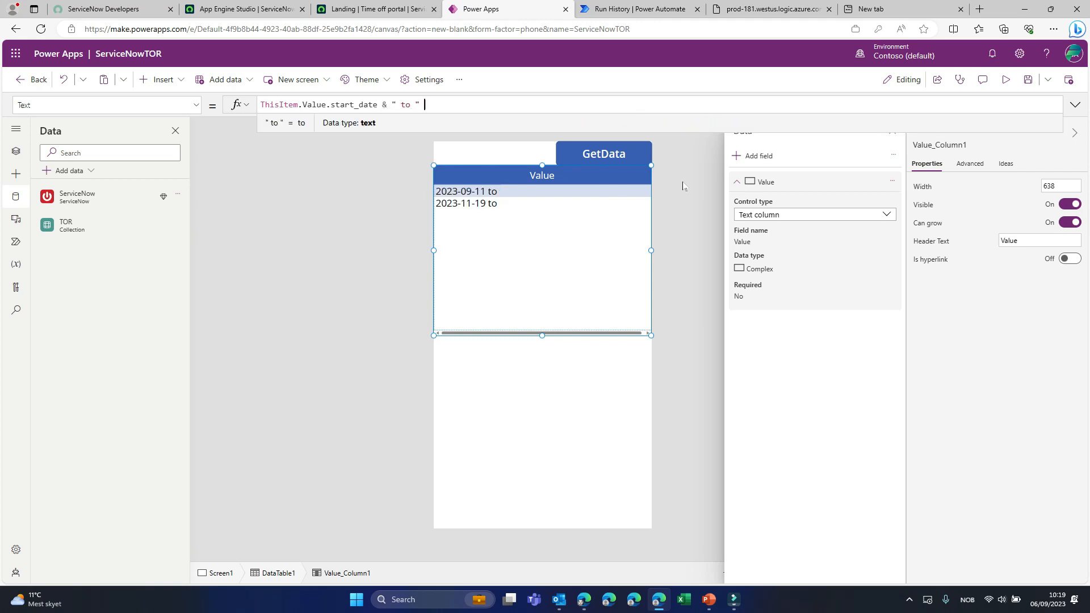
type("& ")
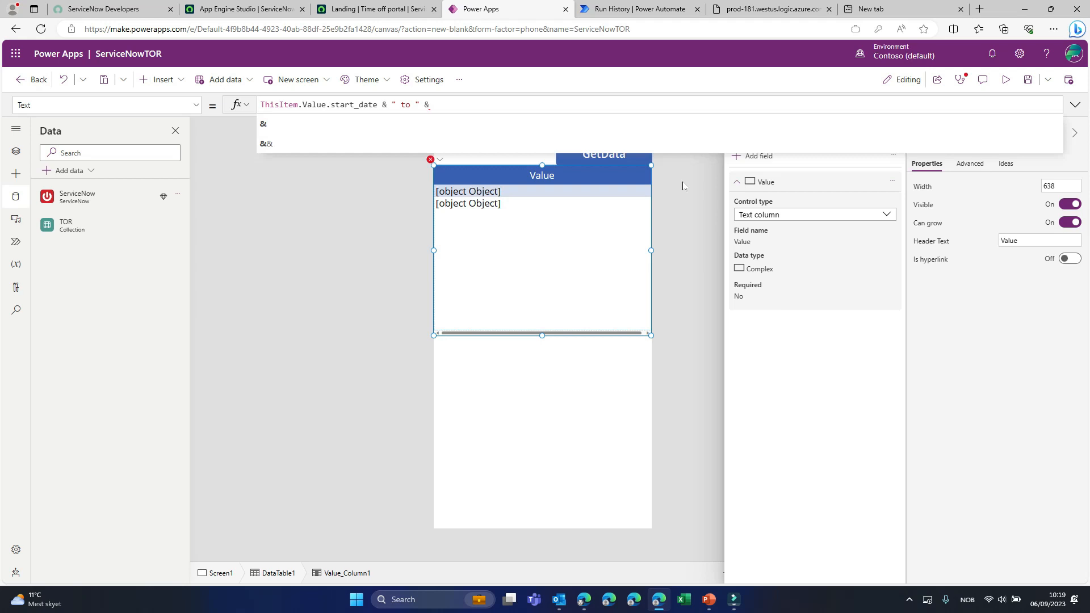
type("ThisIt")
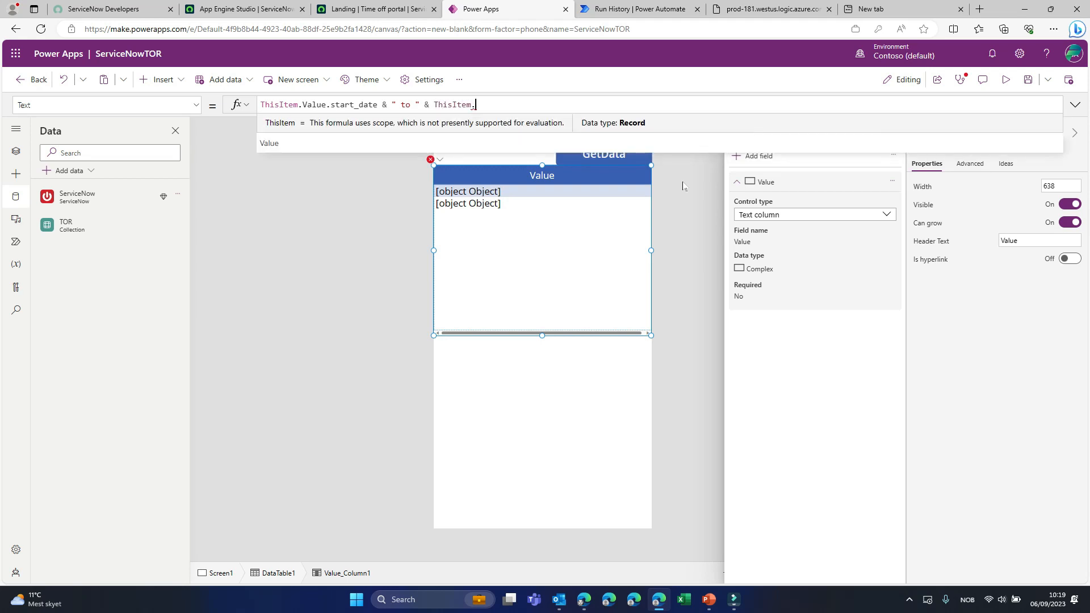
type("em.")
key("Tab")
type(".end-")
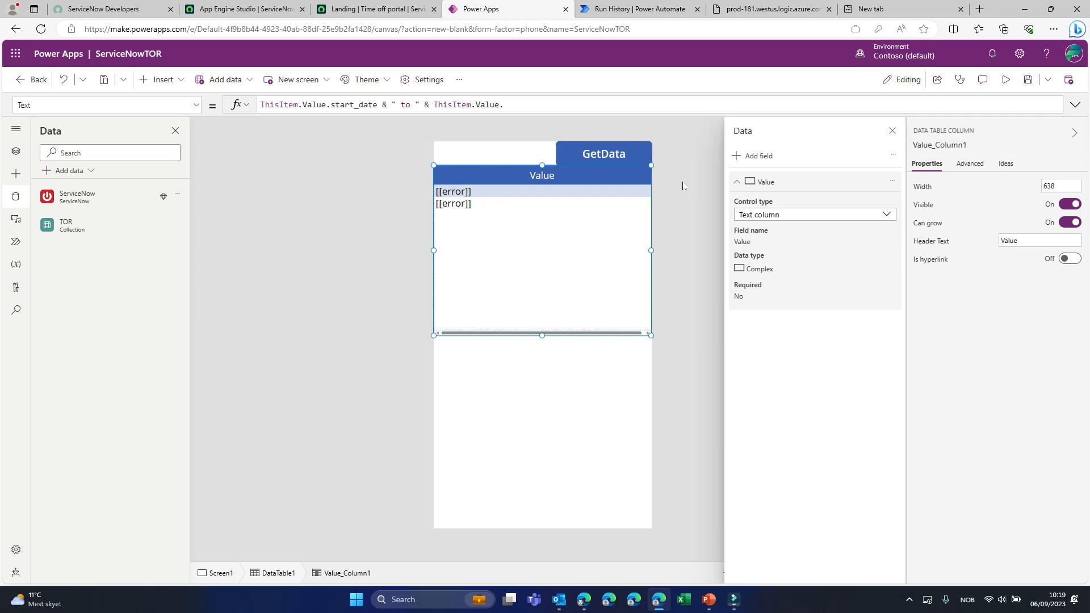
type("date")
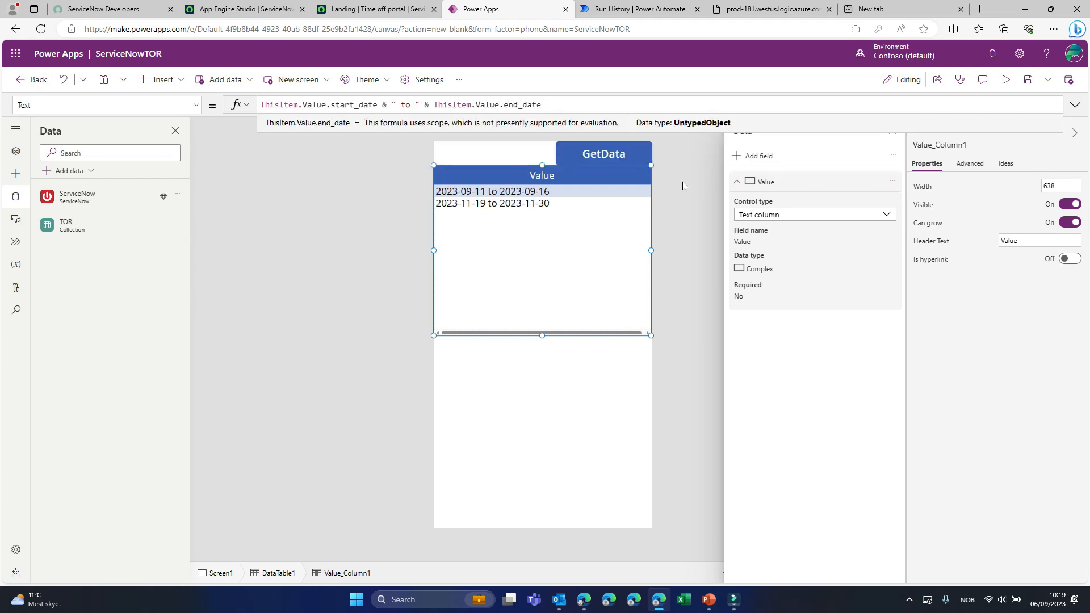
- Switch the selection between the data table's two rows, ending on the second row
left_click(515, 204, "alt")
key("Up")
key("Down")
key("Up")
key("Down")
left_click(511, 270)
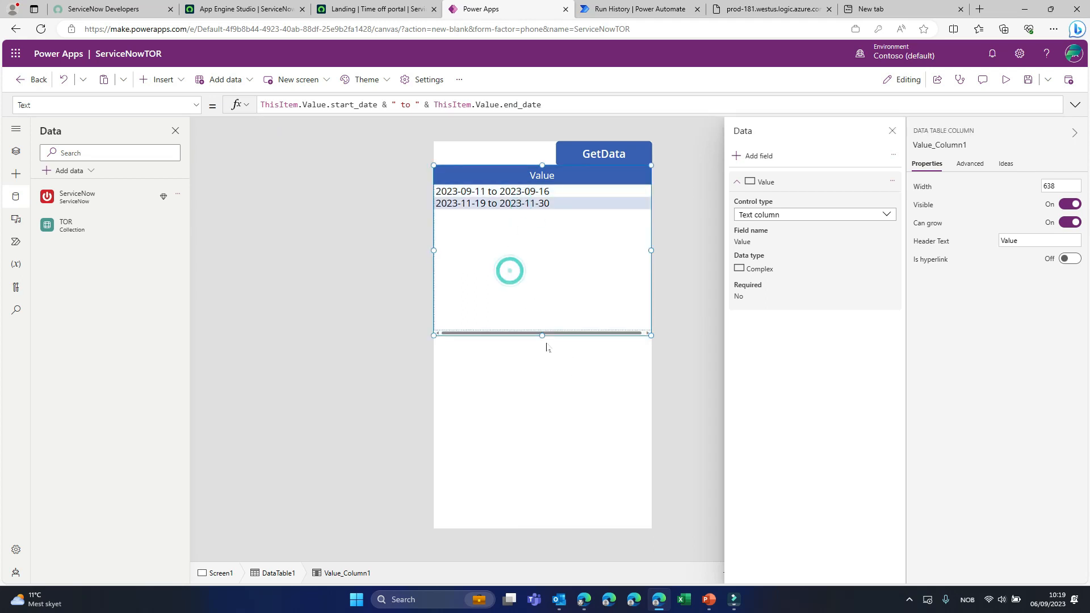
- Shorten the data table from its lower edge to free the screen area beneath its rows
left_click_drag(542, 336, 541, 265)
left_click(538, 284)
left_click(533, 289)
left_click(505, 204)
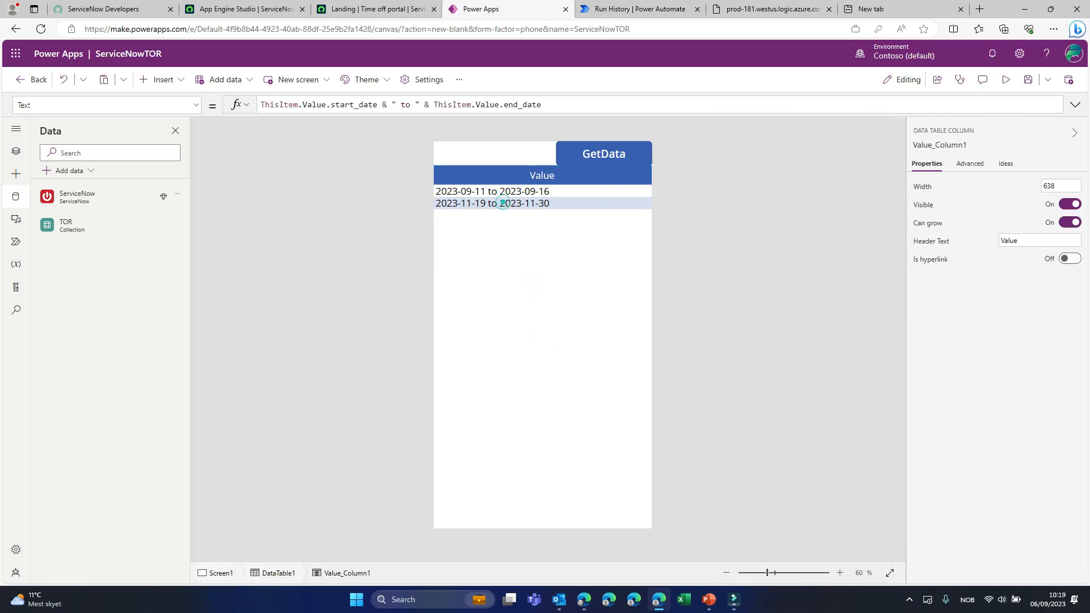
left_click(519, 206)
left_click(549, 300)
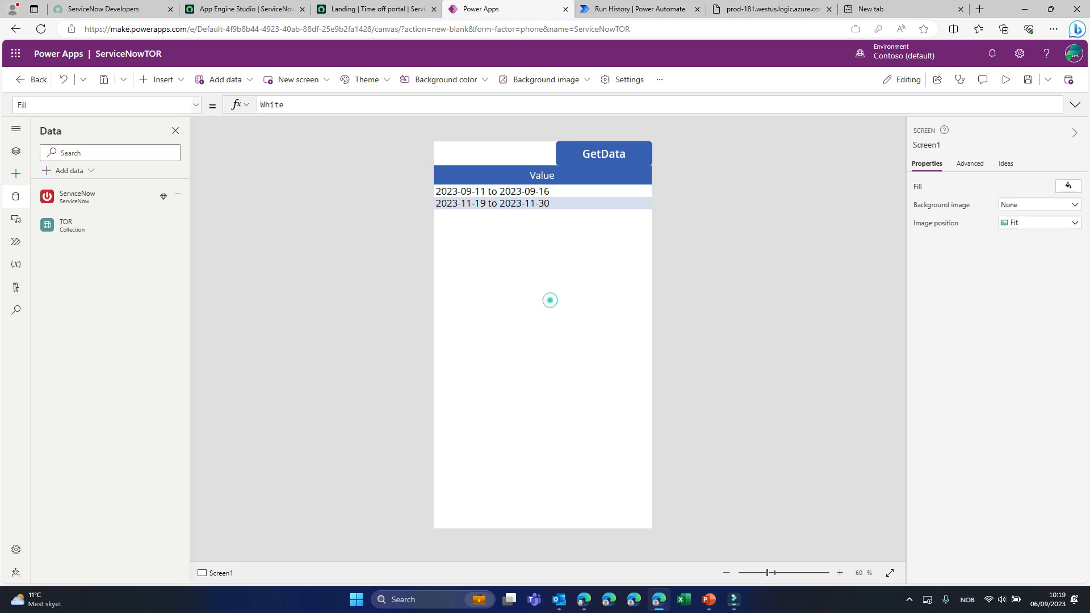
- Insert a text input below the data table at about X 40, Y 295 and set its hint text to Reason
left_click(165, 80)
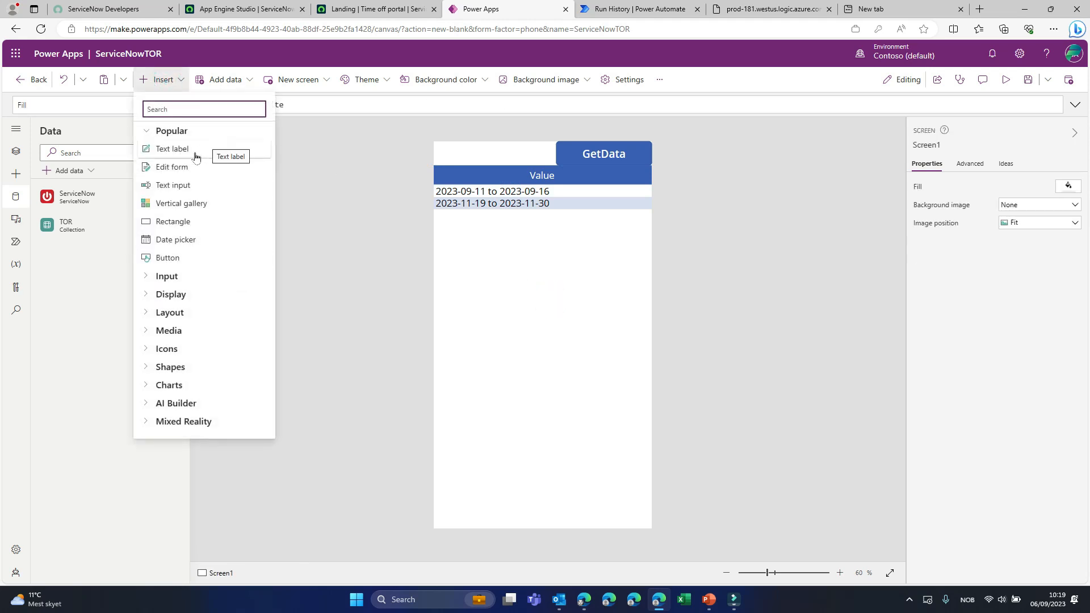
left_click(179, 185)
left_click_drag(465, 166, 480, 254)
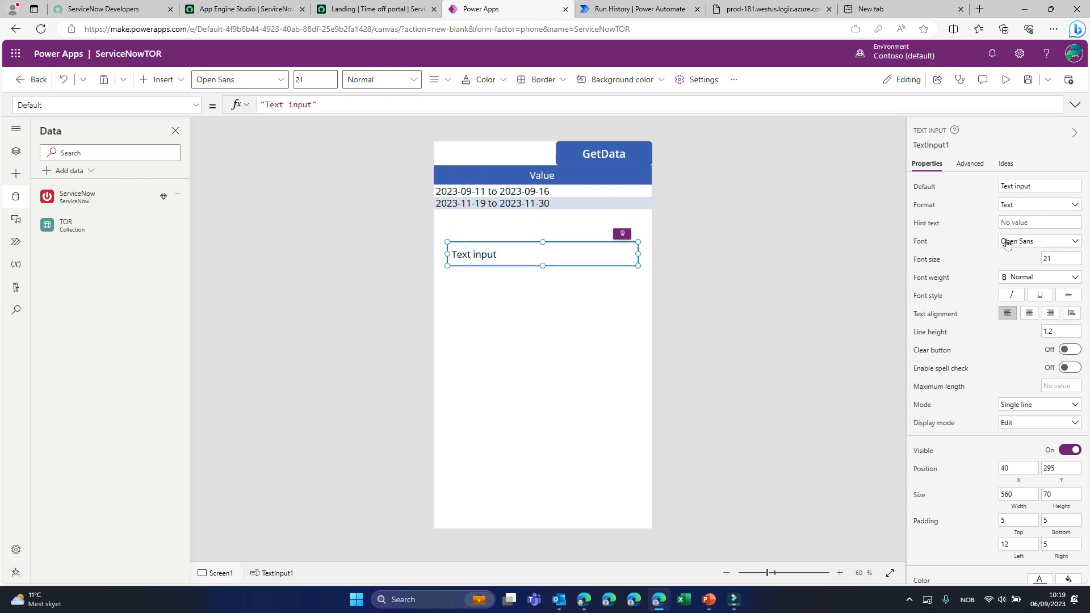
left_click(1024, 222)
type("Reason")
- Replace the text input's Default value with the start of a formula, DataTable1.Selected.Value followed by a dot
triple_click(1061, 186)
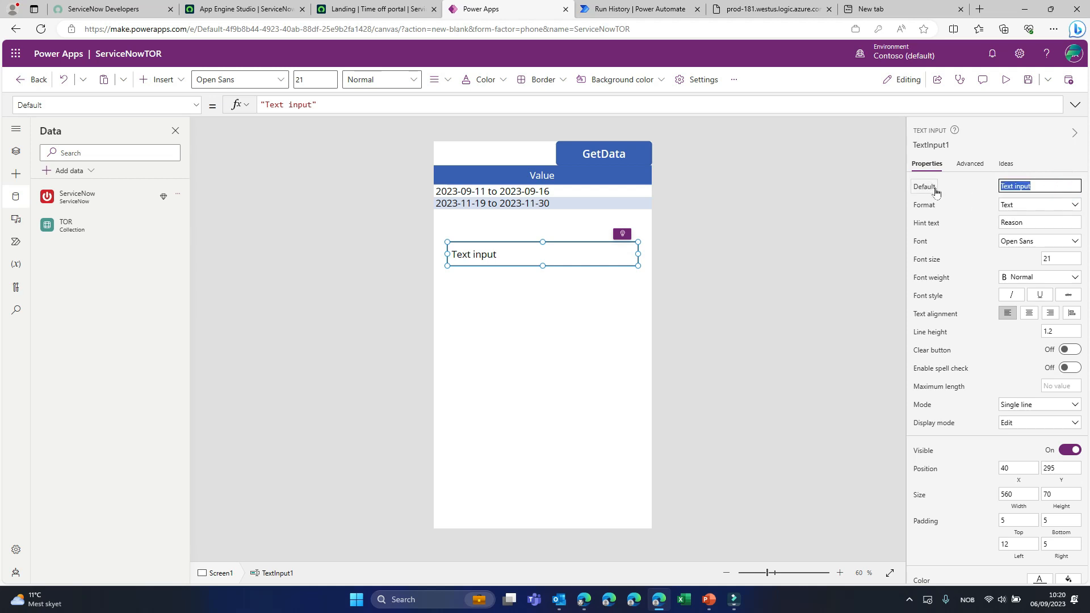
left_click_drag(260, 105, 327, 104)
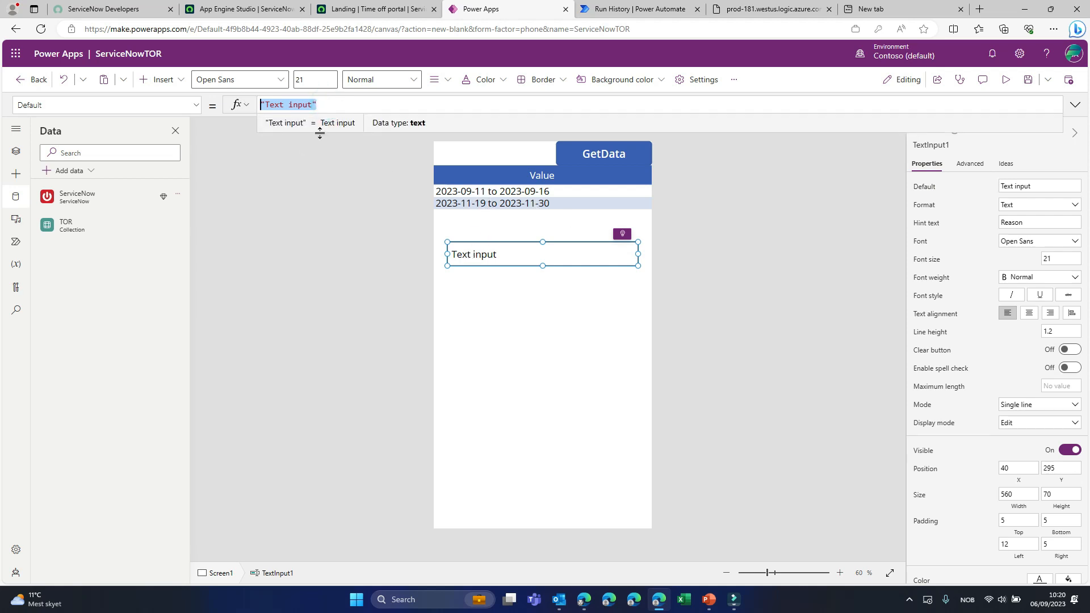
type("DataTable1.S")
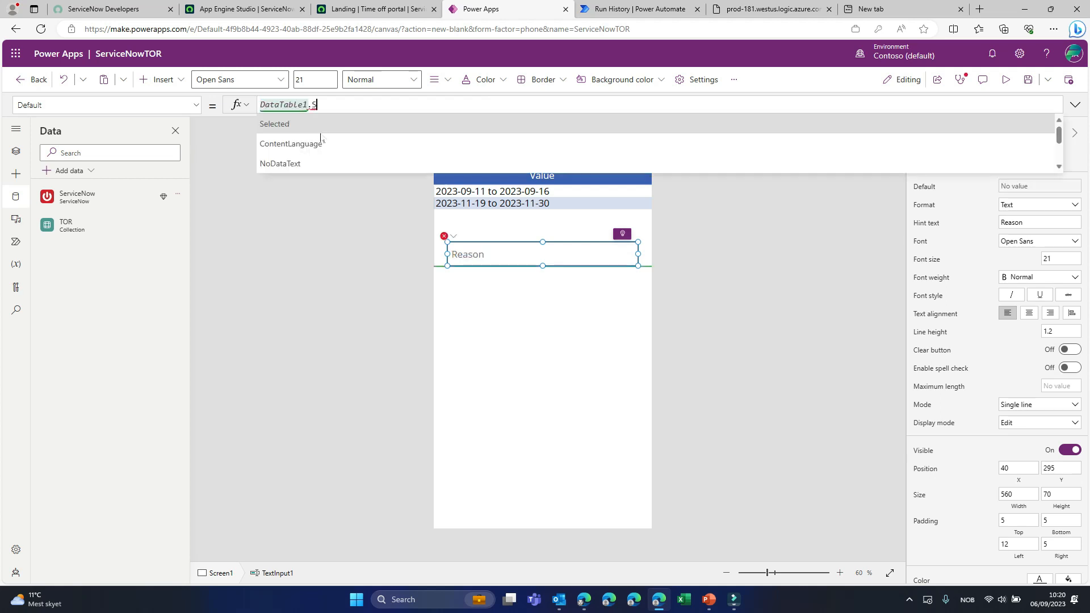
type("elected")
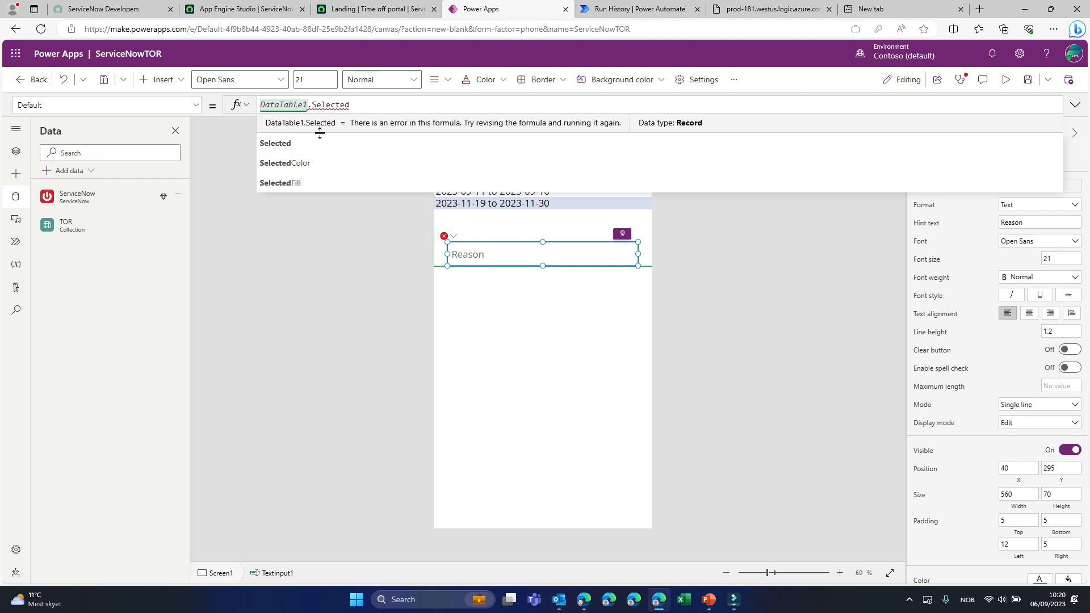
type(".Va")
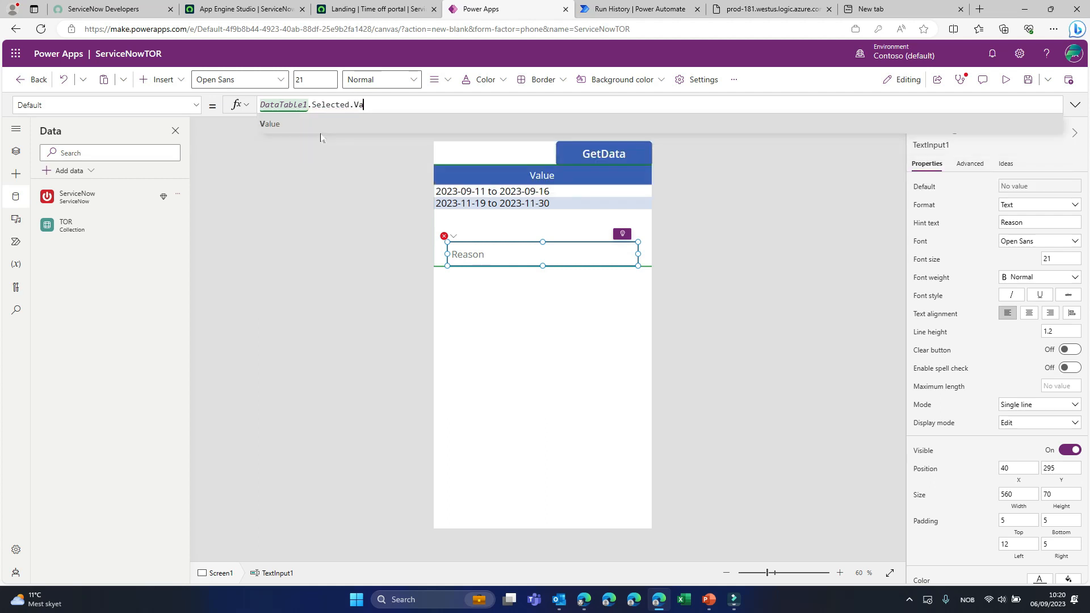
type("lelue.")
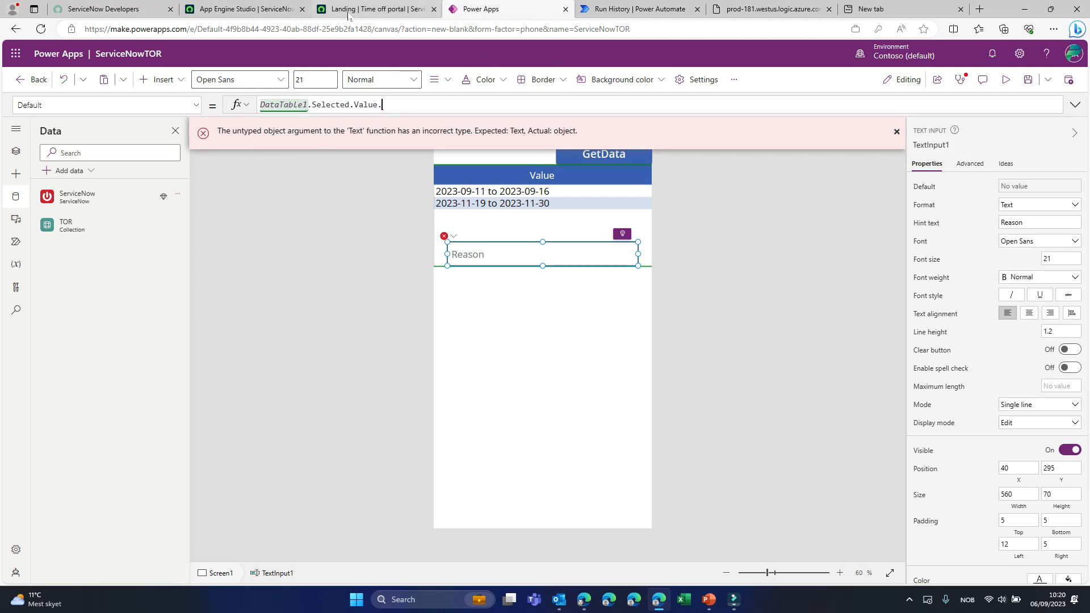
- Look up the column name of Reason (Optional) in ServiceNow's Time Off Request table and return to Power Apps
left_click(348, 11)
key("ctrl+shift+Tab")
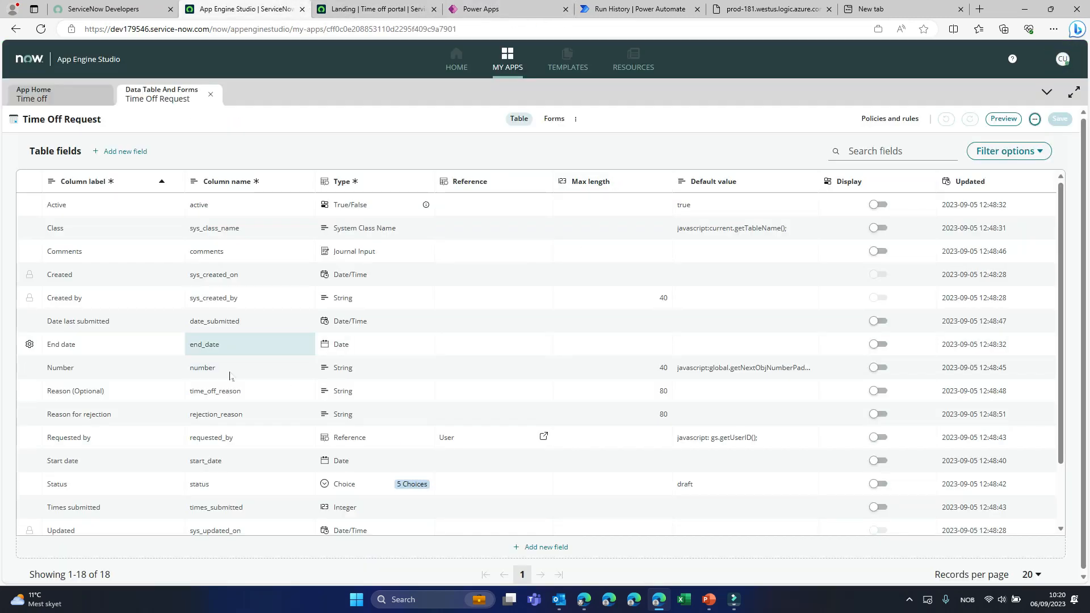
left_click(223, 397)
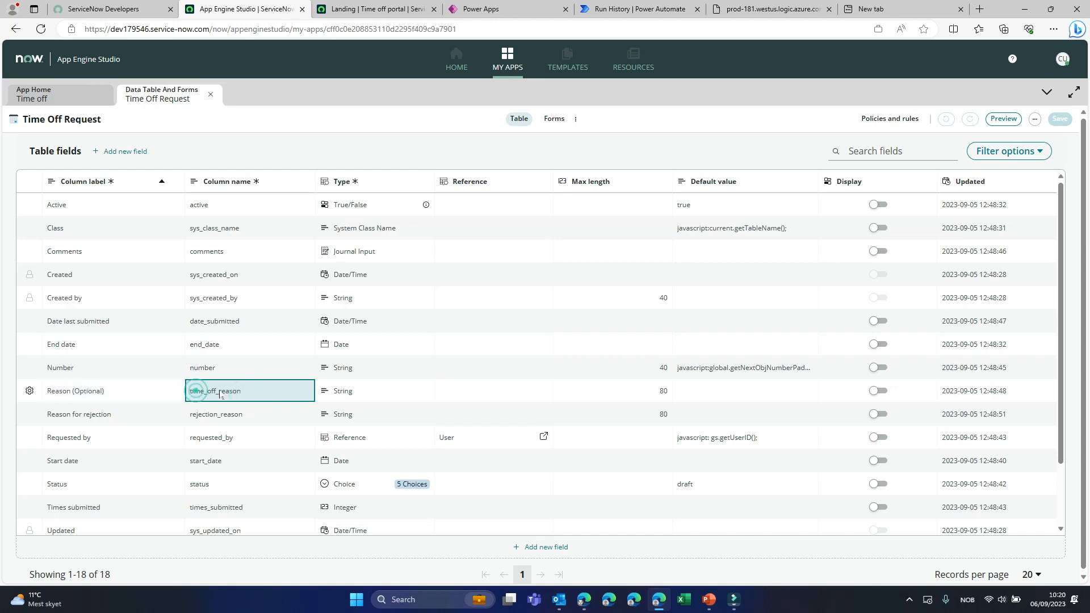
left_click(397, 9)
left_click(488, 7)
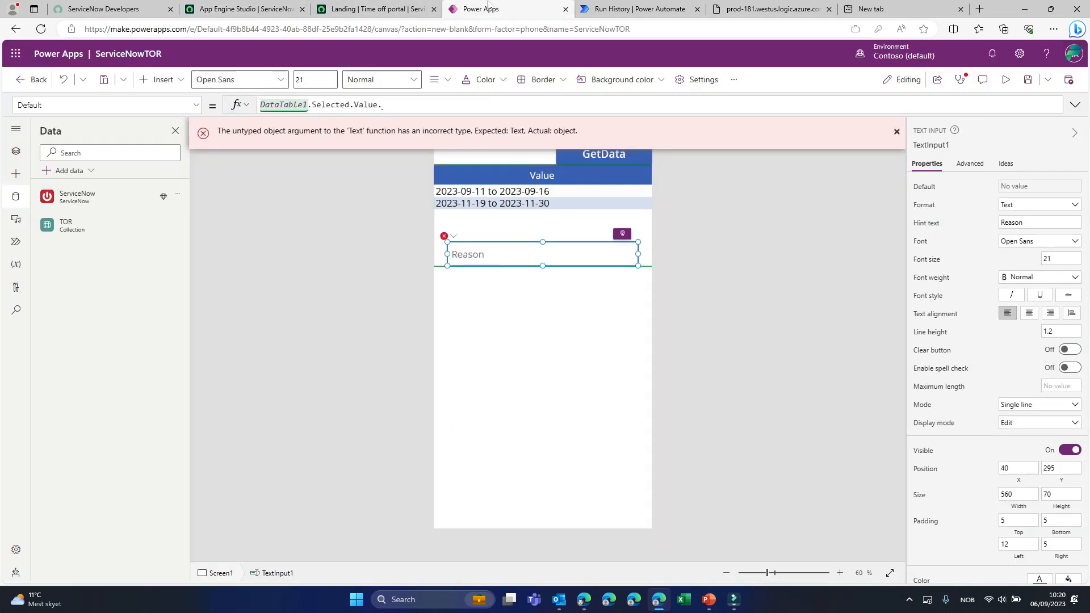
- Complete the text input's Default formula as DataTable1.Selected.Value.time_off_reason and move the input down to about Y 383
type("me_off_reason")
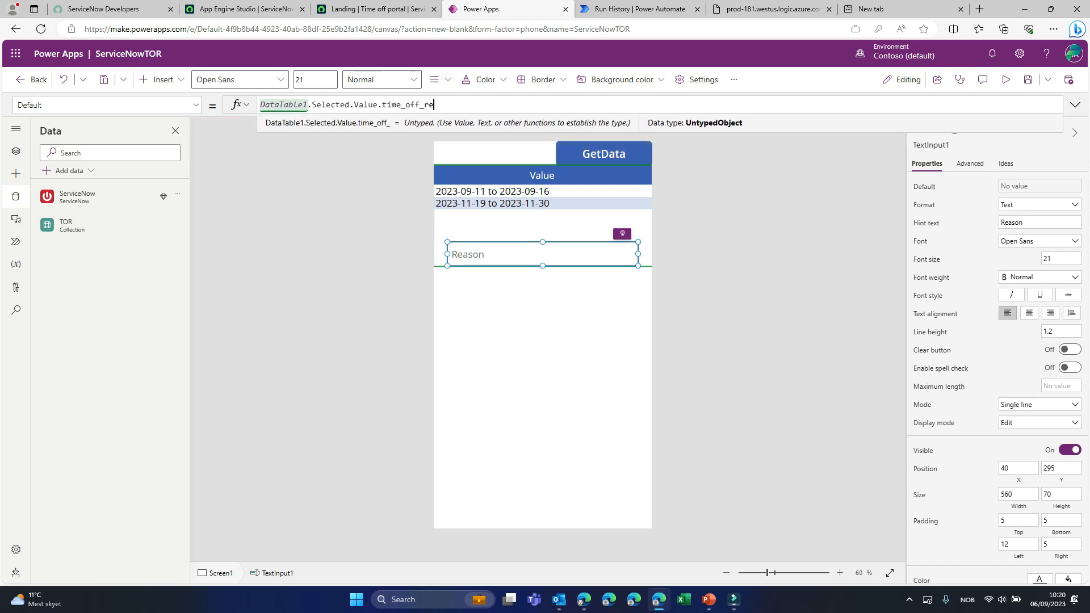
left_click(505, 254)
left_click_drag(514, 256, 516, 290)
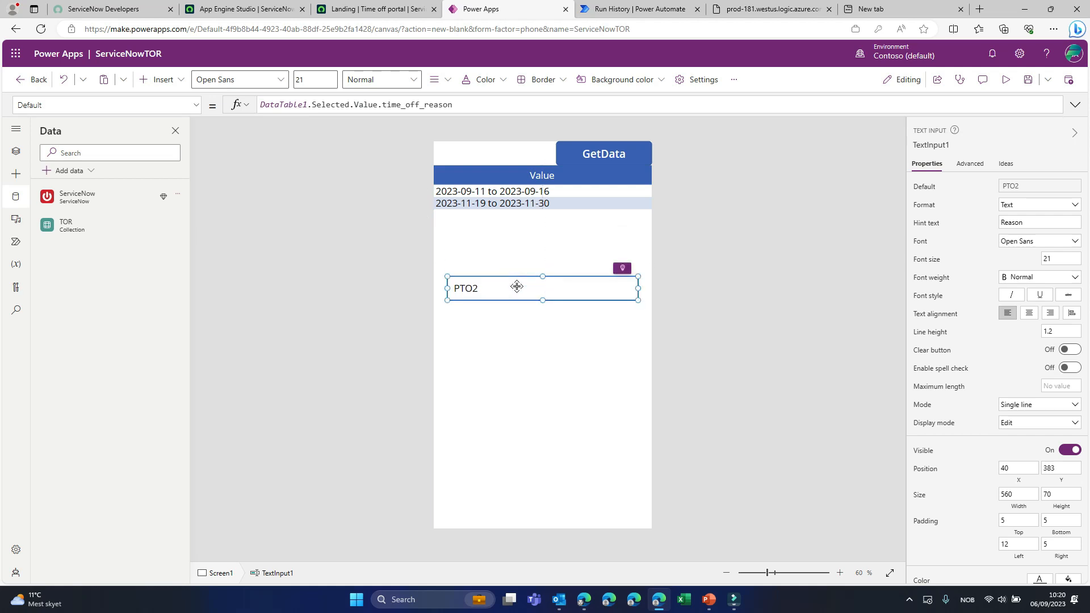
- Select each of the two requests in the data table in turn to check the reason in the text input
left_click(517, 191)
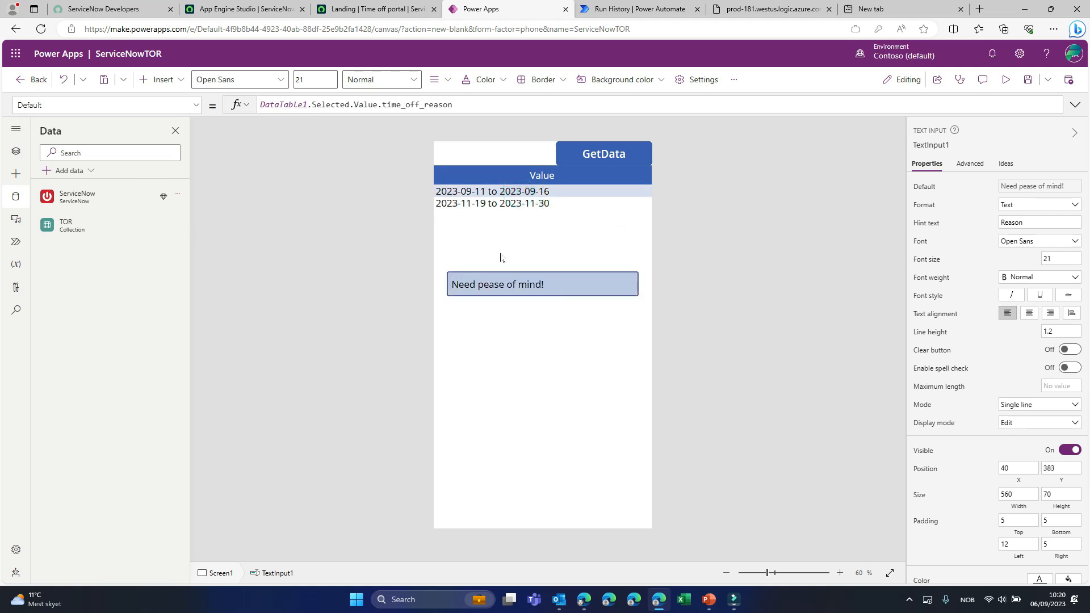
left_click(502, 203)
left_click(475, 287)
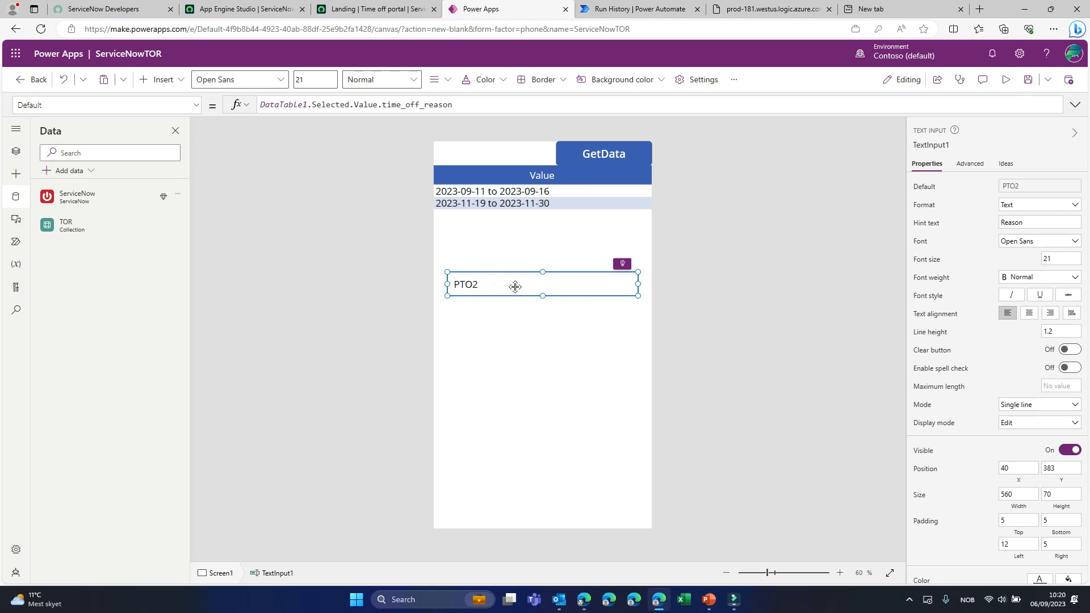
- Insert a button below the Reason input at about X 320, Y 470 and label it Update
left_click(498, 337)
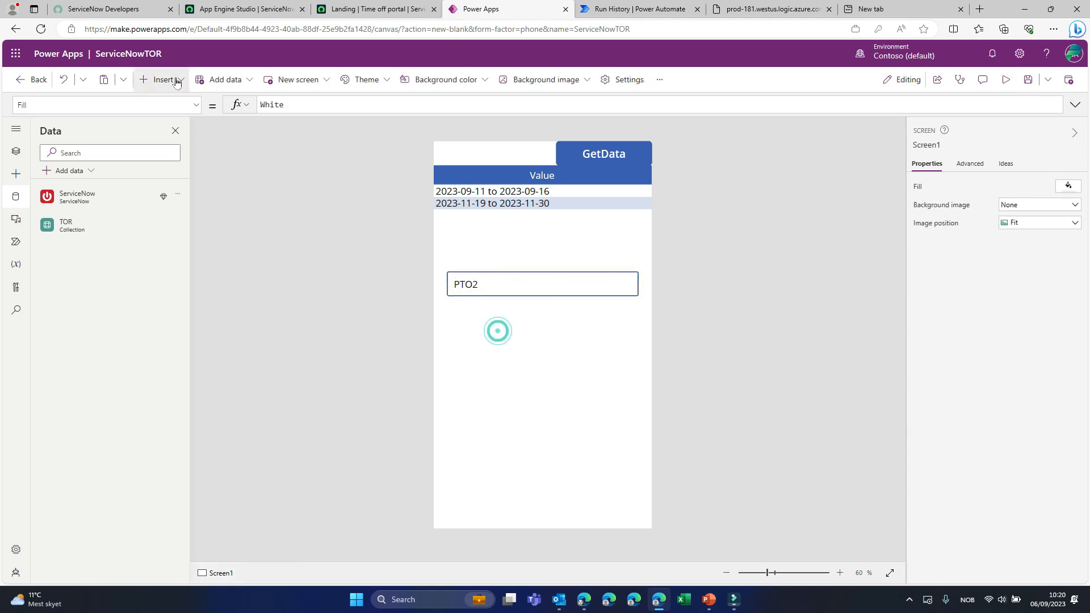
left_click(163, 79)
left_click(194, 258)
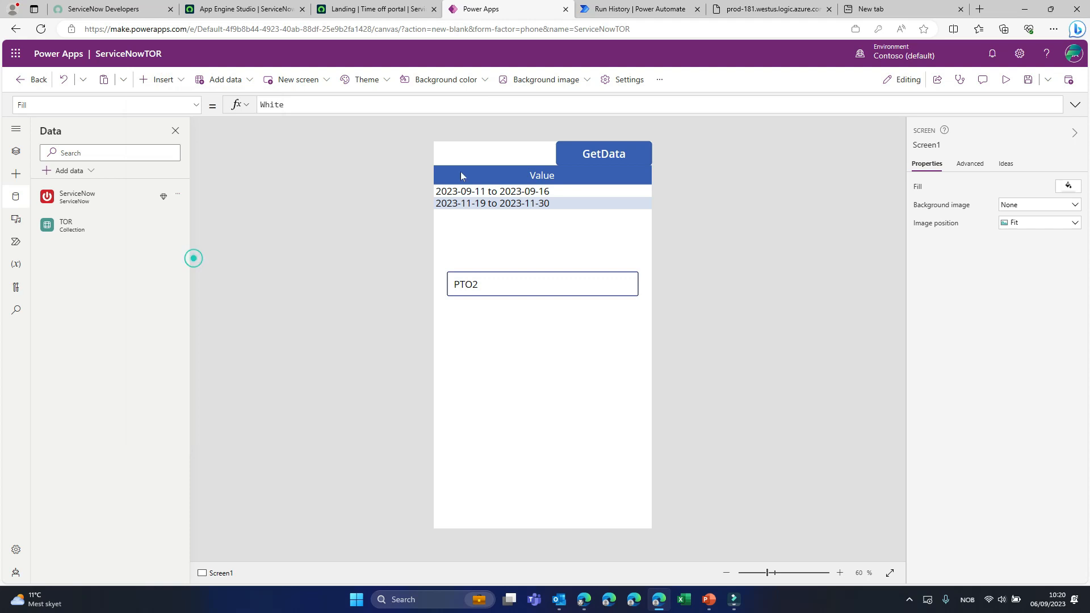
left_click_drag(473, 175, 560, 316)
double_click(591, 316)
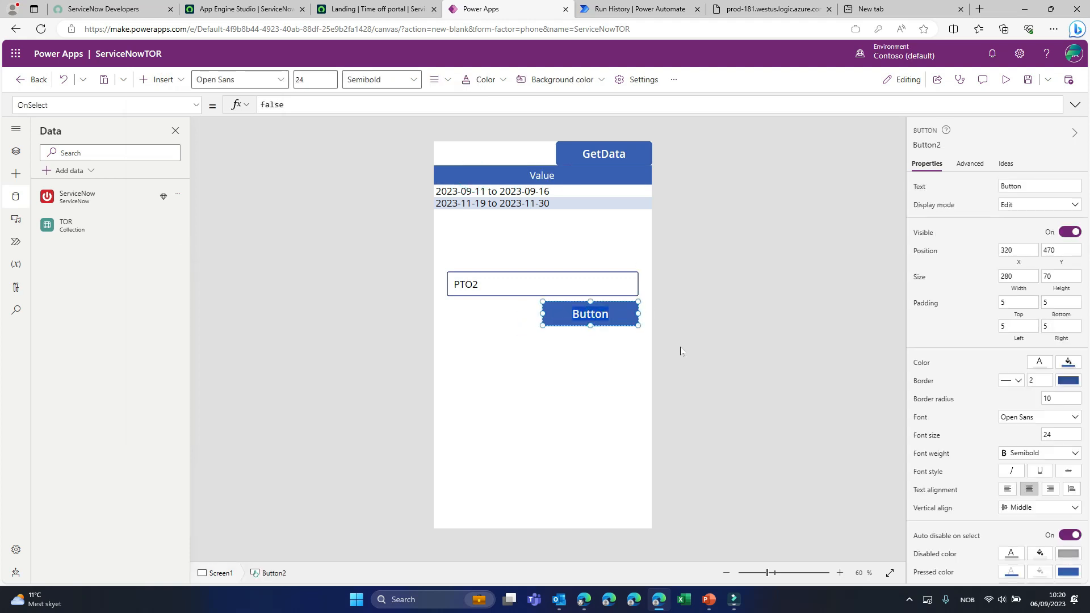
type("Update")
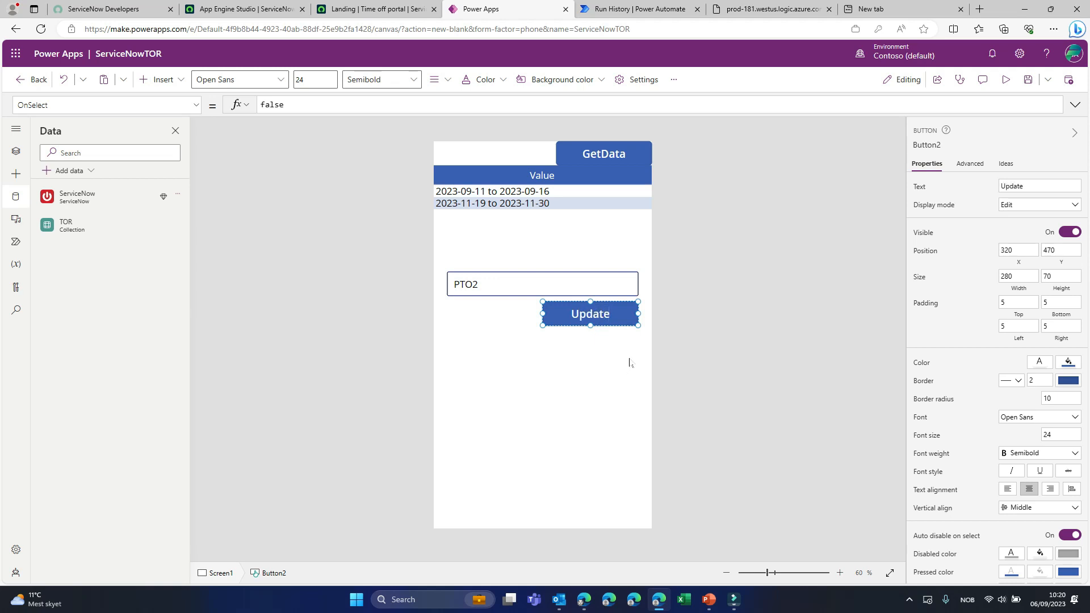
- Replace the Update button's OnSelect value with the start of a formula, ServiceNow.UpdateRecord followed by an opening parenthesis
left_click(542, 284)
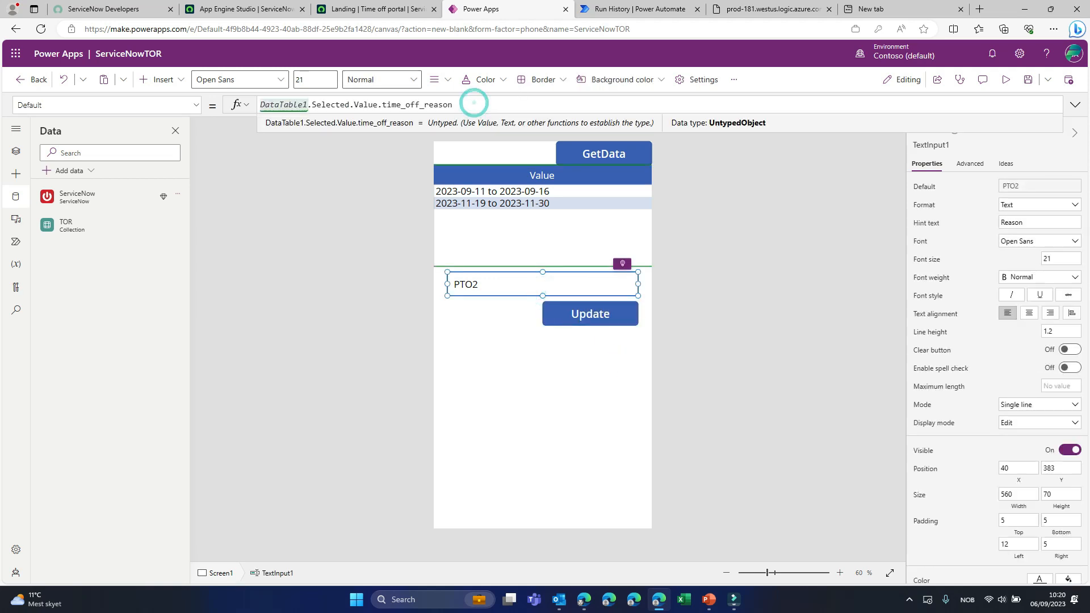
left_click(577, 326)
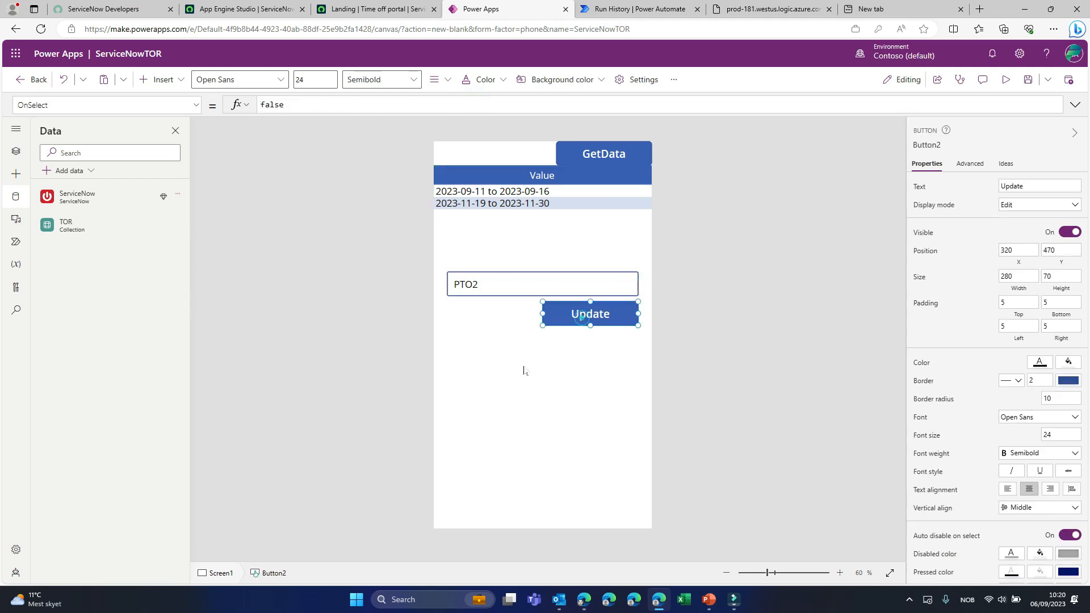
double_click(311, 105)
type("ServiceNow.UpdateRecord(")
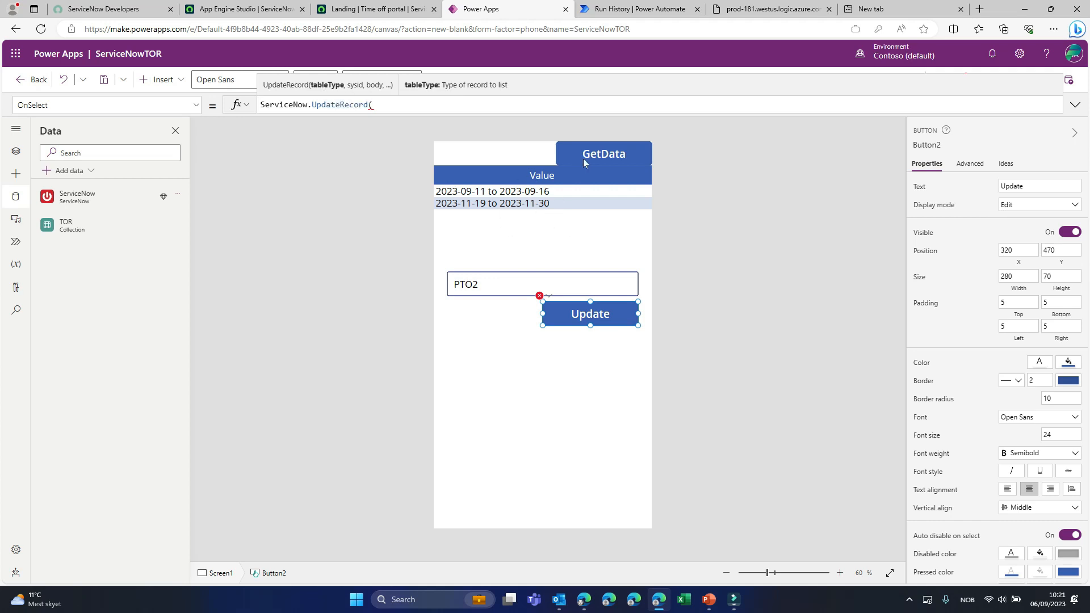
- Copy the table name "x_1120124_time_off_request" from the GetData button's formula into UpdateRecord as its tableType argument, followed by a comma
left_click(561, 152)
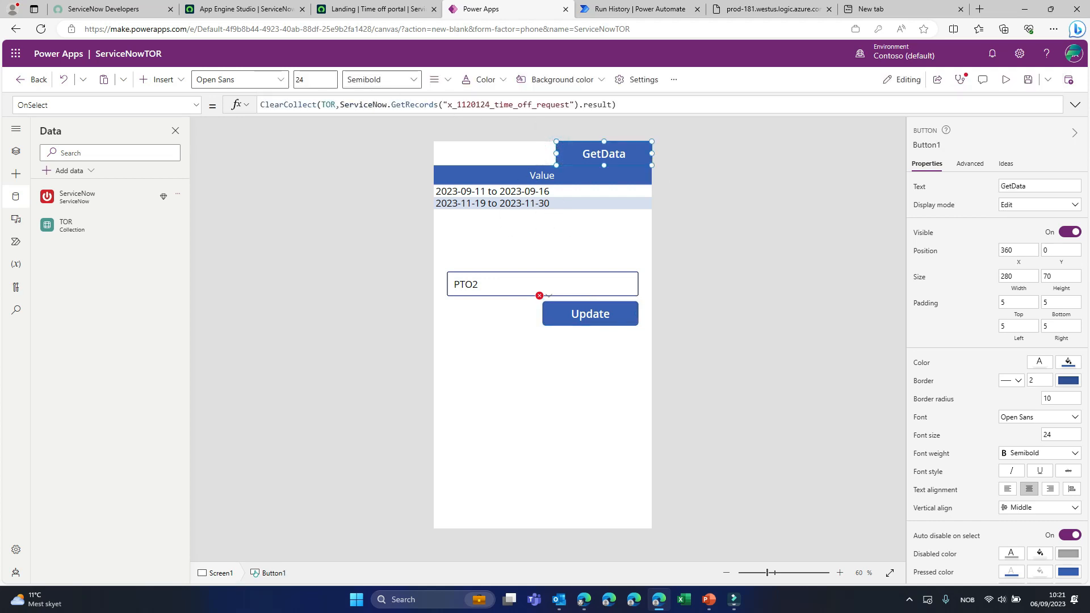
left_click_drag(444, 104, 574, 104)
key("ctrl+c")
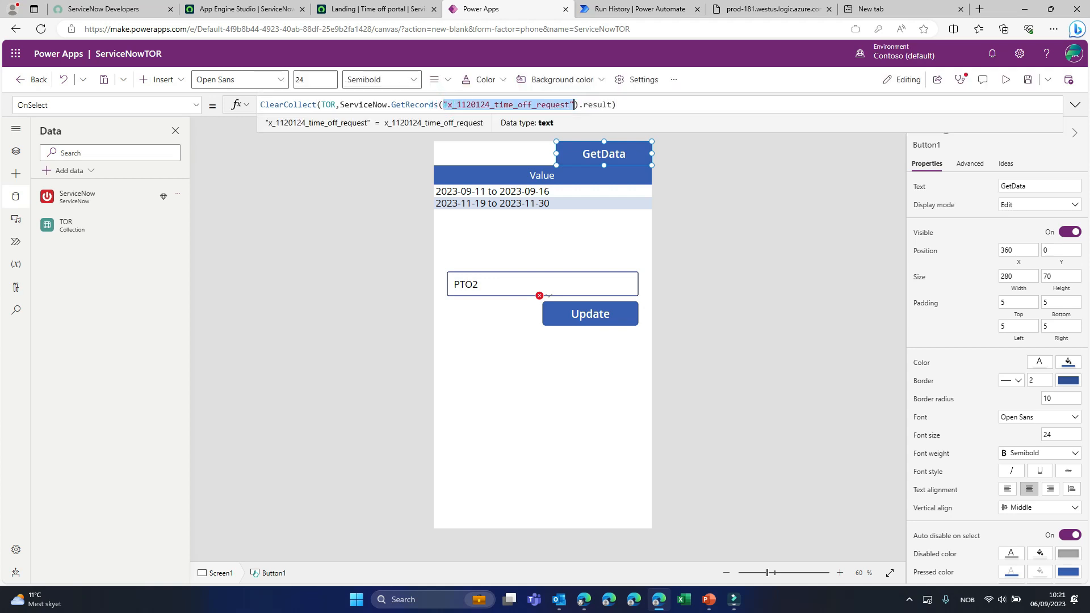
left_click(601, 313)
left_click(370, 106)
key("ctrl+v")
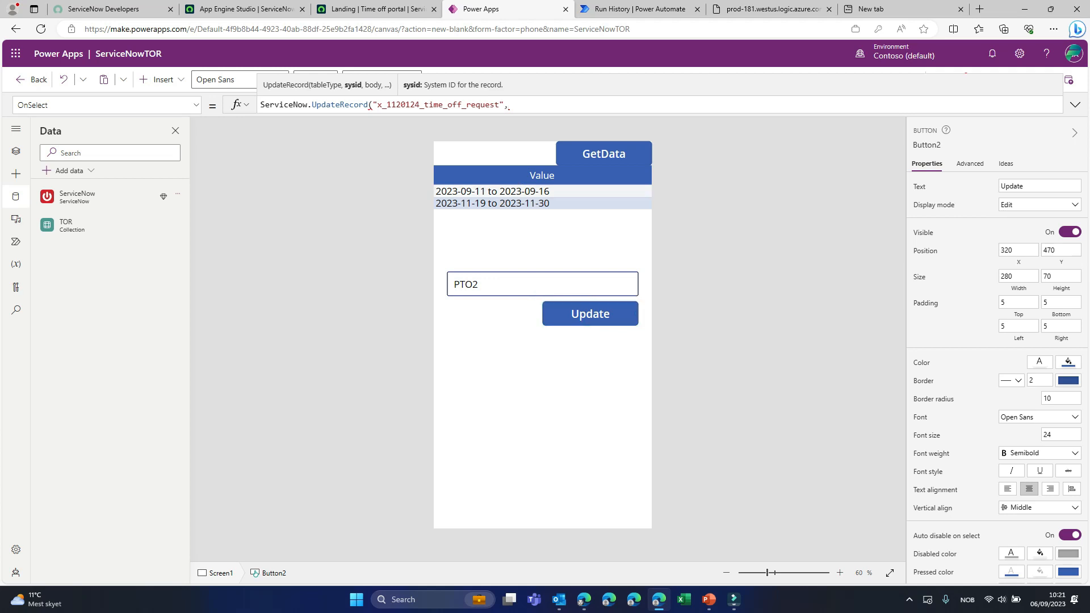
- Alternate between the two requests in the data table to compare their reasons, then return to the Update button's formula
left_click(501, 192, "alt")
left_click(495, 203, "alt")
left_click(496, 193, "alt")
left_click(493, 202, "alt")
left_click(496, 193, "alt")
left_click(492, 202, "alt")
left_click(495, 193, "alt")
left_click(492, 202, "alt")
left_click(494, 193, "alt")
left_click(556, 310, "alt")
left_click(546, 106)
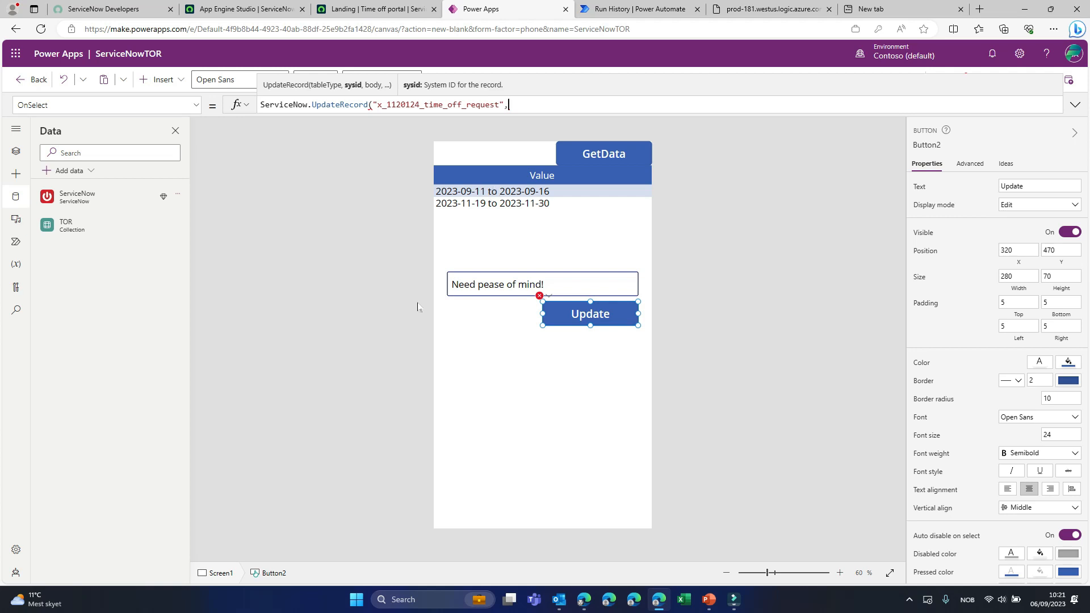
- Insert a text label below the Update button at about X 40, Y 586
left_click(487, 323)
left_click(167, 71)
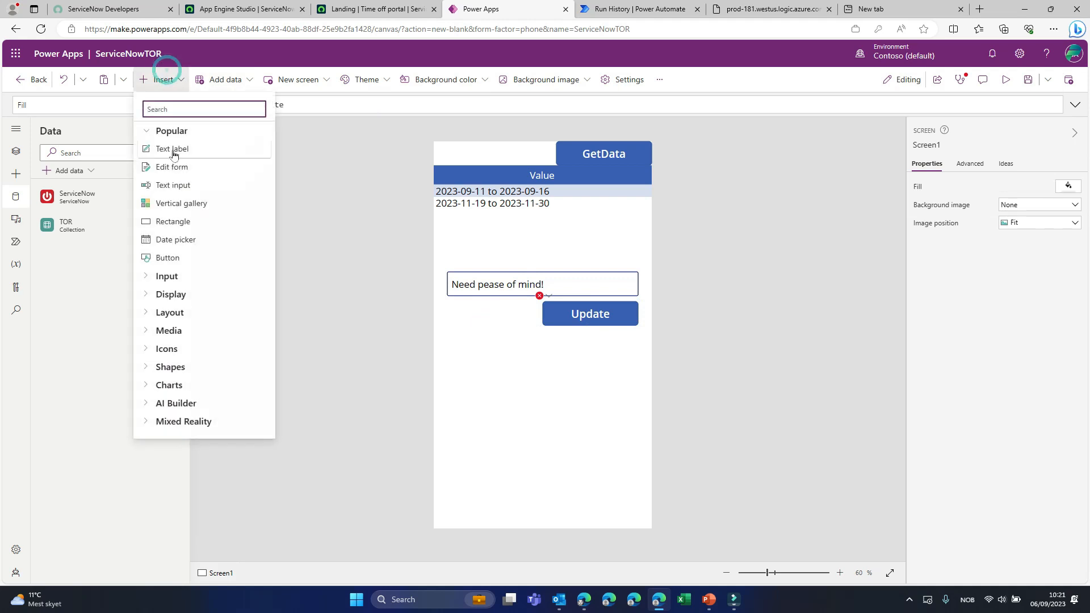
left_click(173, 148)
left_click_drag(463, 165, 466, 353)
- Set the new label's Text to the formula DataTable1.Selected.Value.sys_id
left_click(345, 104)
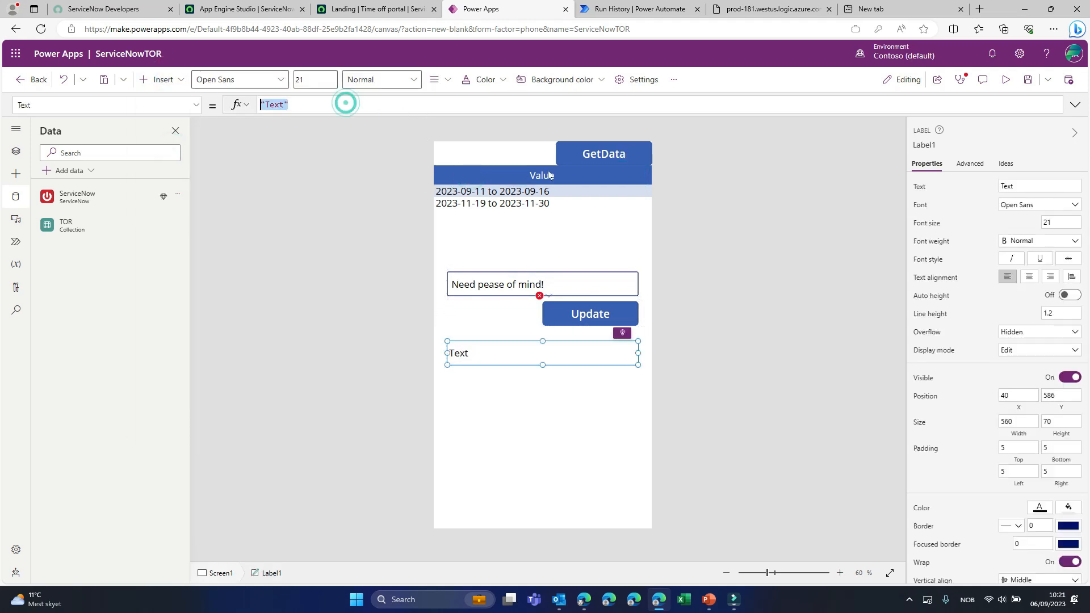
type("DataTable1.")
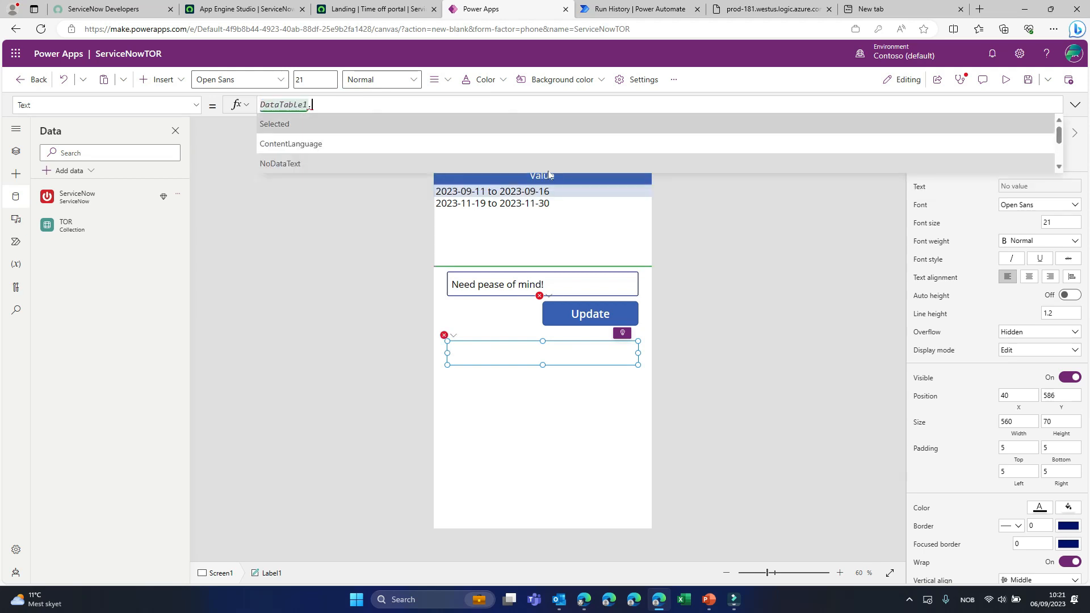
key("Tab")
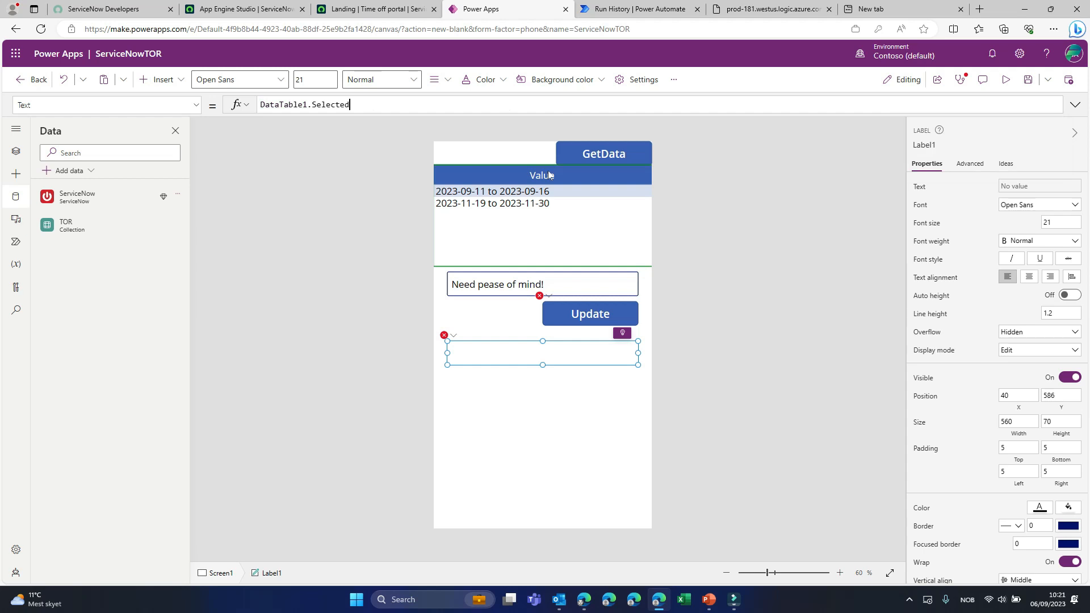
type(".")
key("Tab")
type(".sys_id")
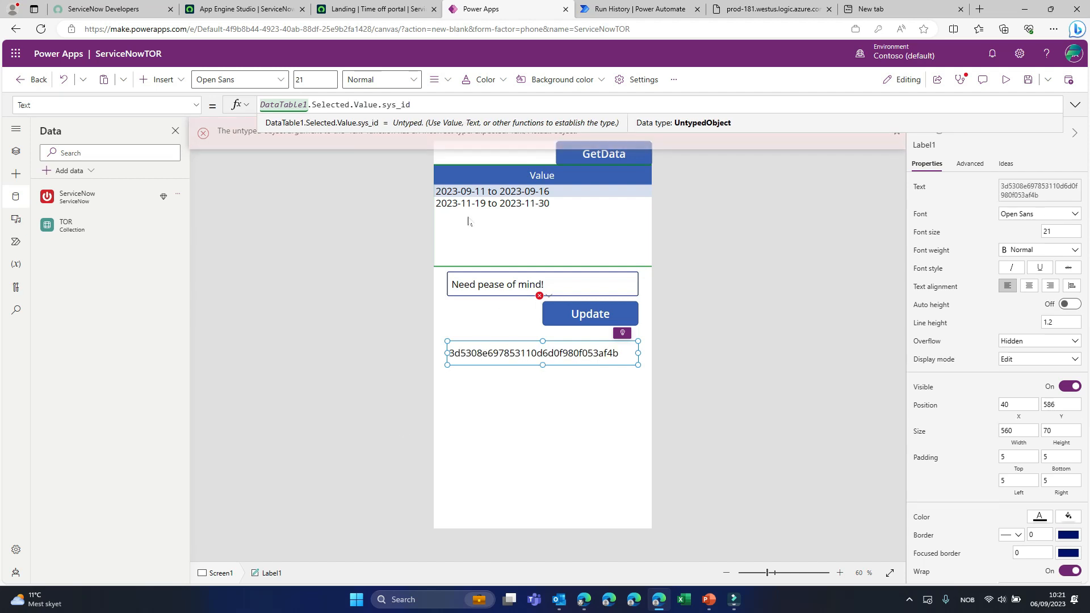
- Copy the label's formula DataTable1.Selected.Value.sys_id into the Update button's UpdateRecord call as the sysid argument, followed by a comma
left_click(565, 316)
left_click(566, 353)
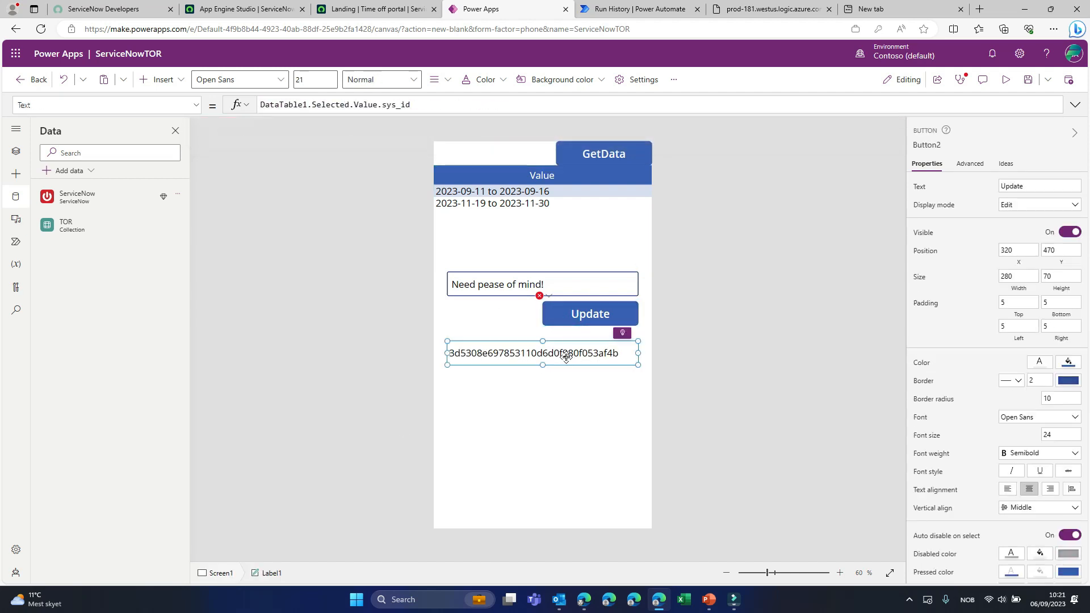
triple_click(447, 104)
key("ctrl+c")
left_click(548, 314)
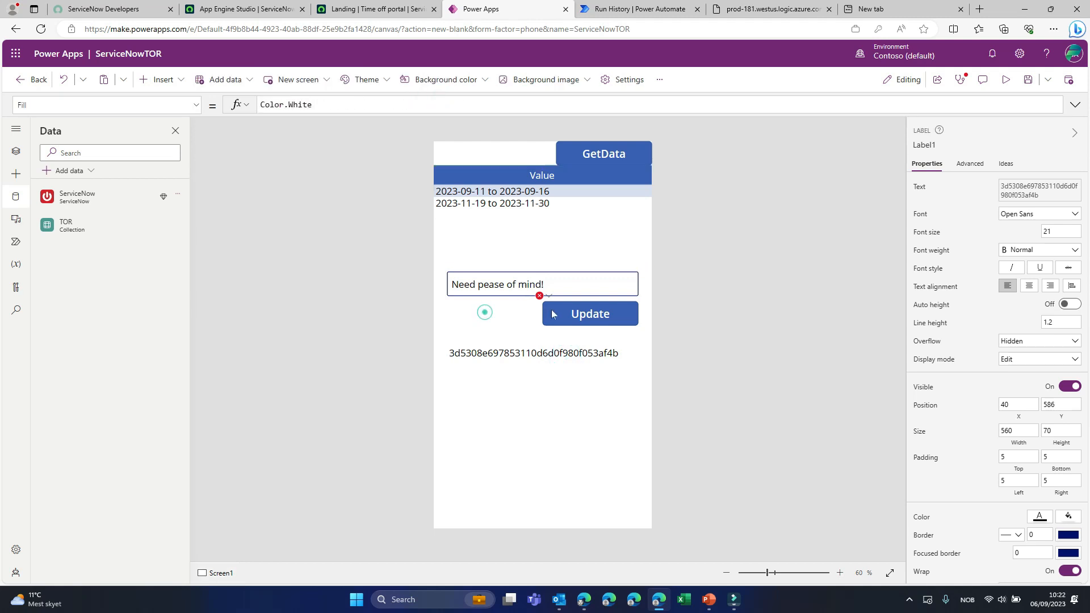
key("ctrl+v")
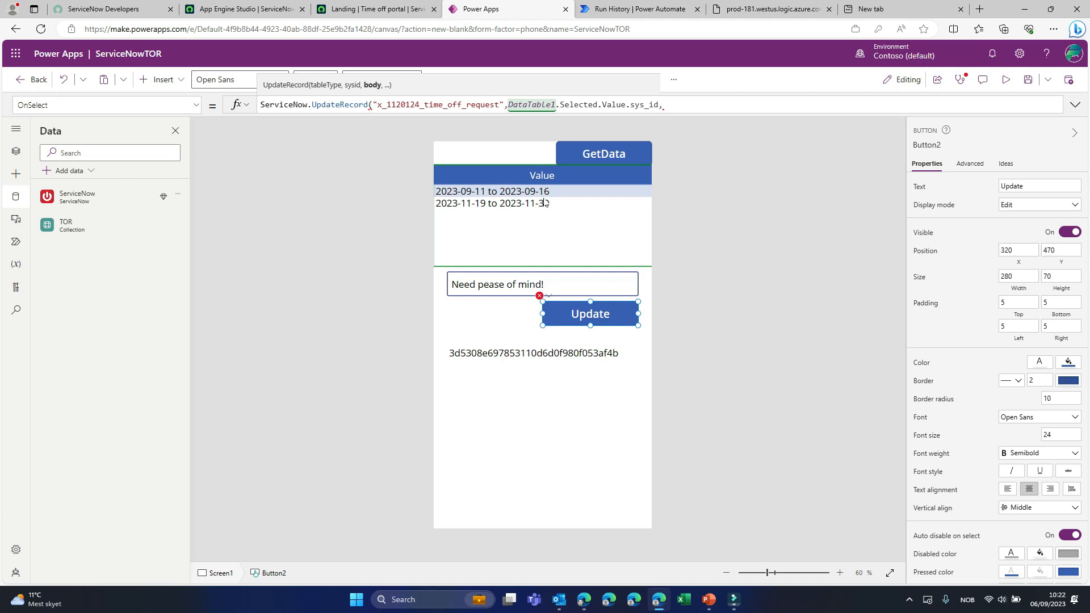
- Add an empty multi-line ParseJSON call as UpdateRecord's body argument and close both functions
type("ParseJSON()=")
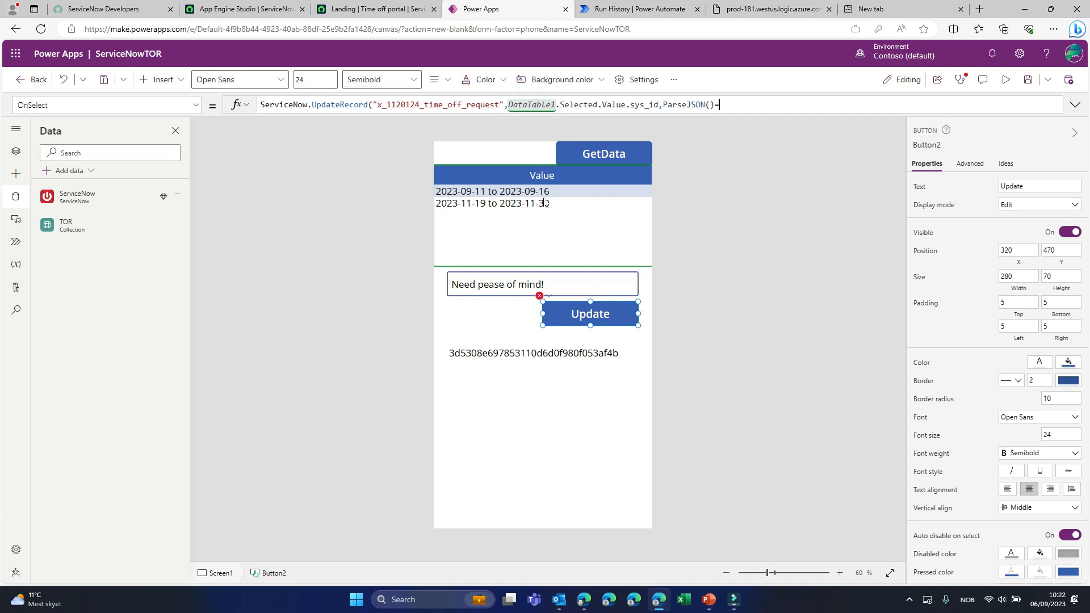
key("BackSpace")
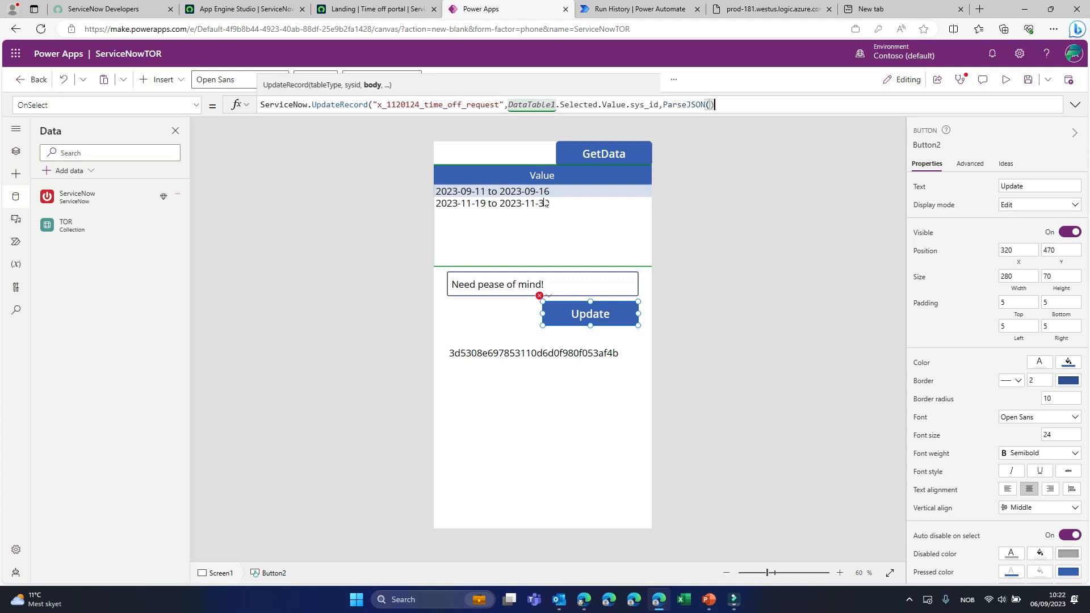
type(")")
key("BackSpace")
key("BackSpace")
key("shift+Return")
key("shift+Return")
key("shift+Return")
type("))")
key("Left")
key("Left")
key("Left")
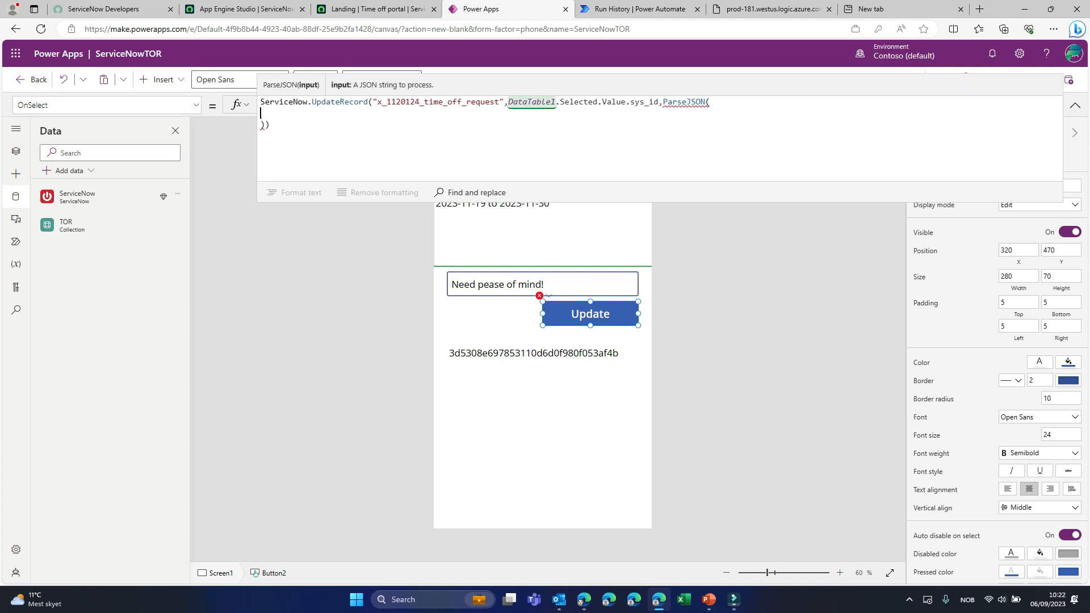
- Fill ParseJSON with a quoted JSON object that assigns TextInput1.Text to the time_off_reason field
type("\"{")
key("shift+Return")
type("}\"")
key("Up")
type("\"\"time_off_reson\"\": \"")
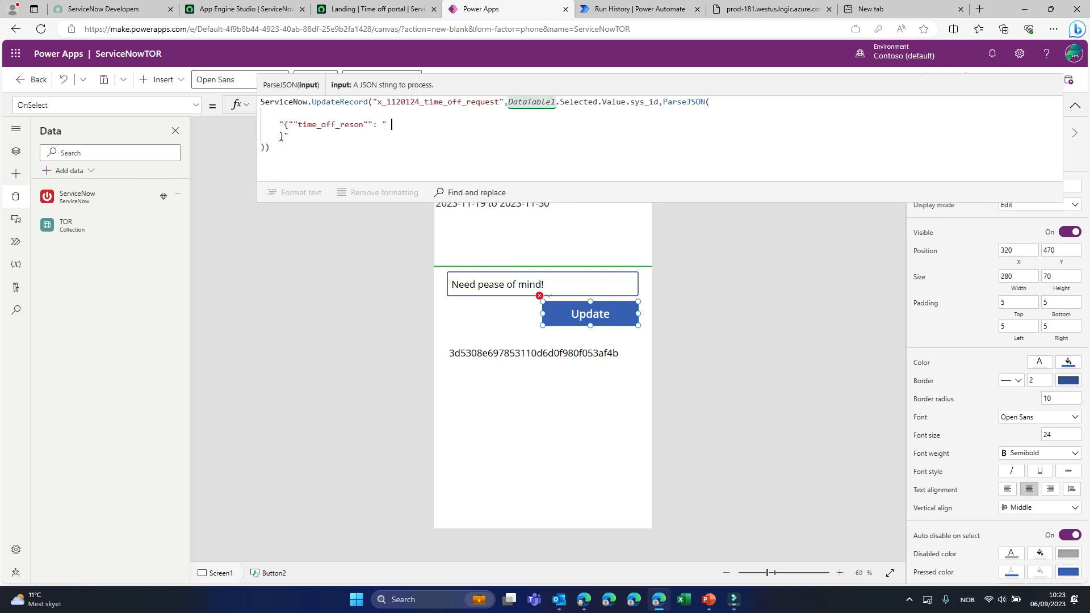
key("BackSpace")
type("\" \" & TextInput1.Text & \" \"\"")
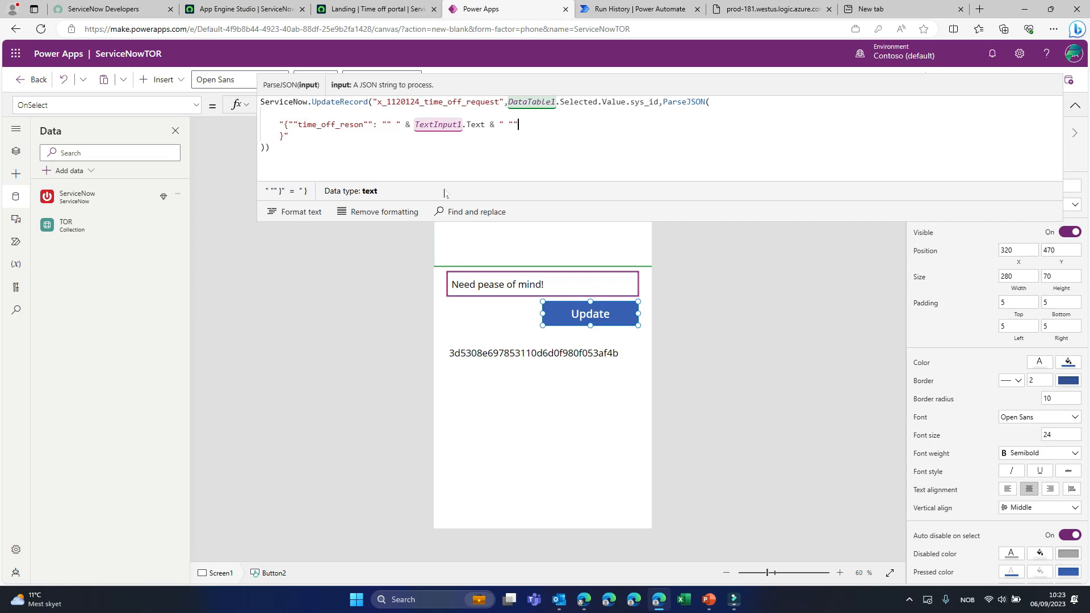
left_click(347, 124)
type("a")
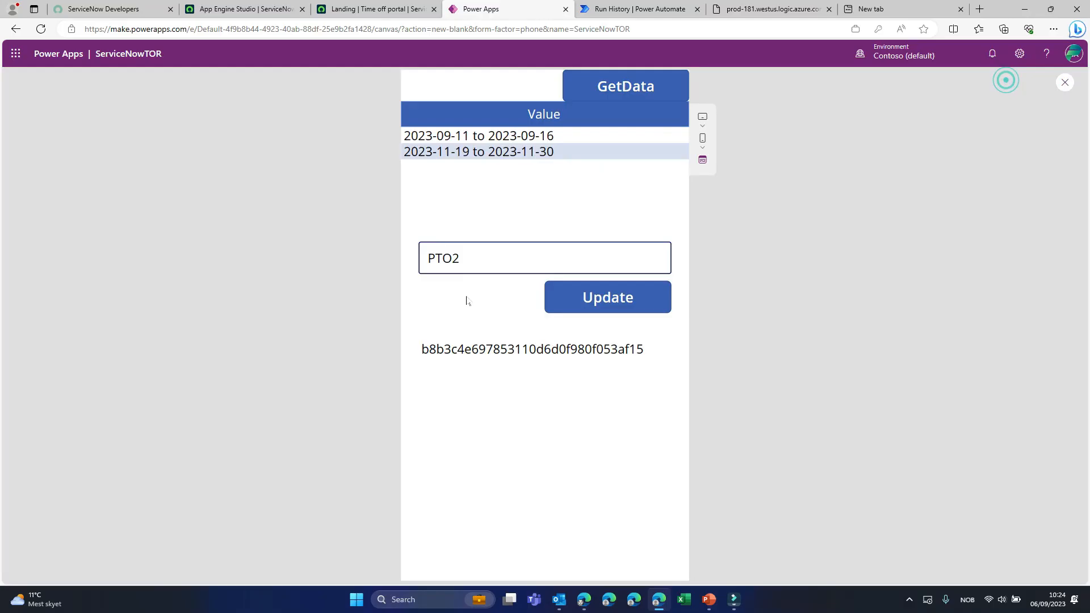
- In the app preview, change the 2023-11-19 to 2023-11-30 request's reason to Personal Time Off and run Update
left_click(445, 258)
double_click(446, 258)
type("Personal Ti")
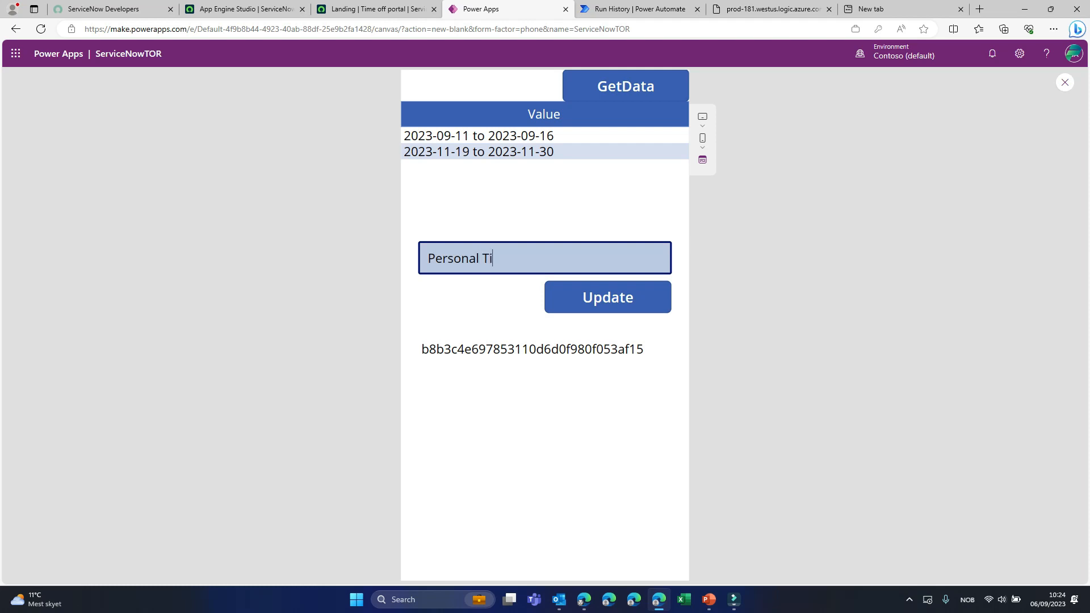
type("me Off")
left_click(586, 296)
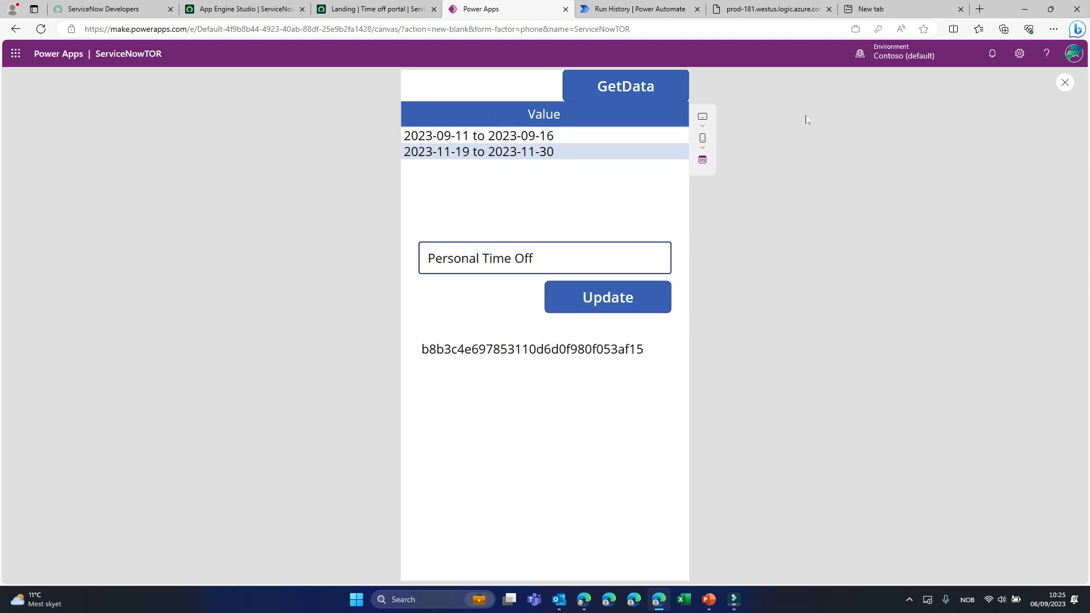
- Leave the preview, rerun GetData and compare the reasons of the two requests in the data table
left_click(1065, 82)
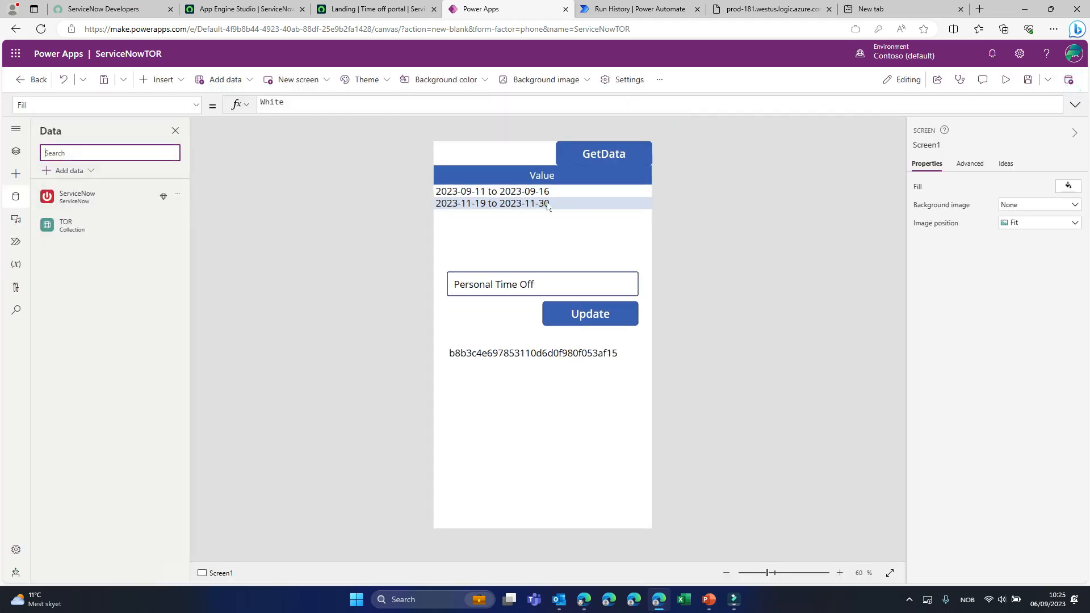
left_click(554, 191, "alt")
left_click(605, 159, "alt")
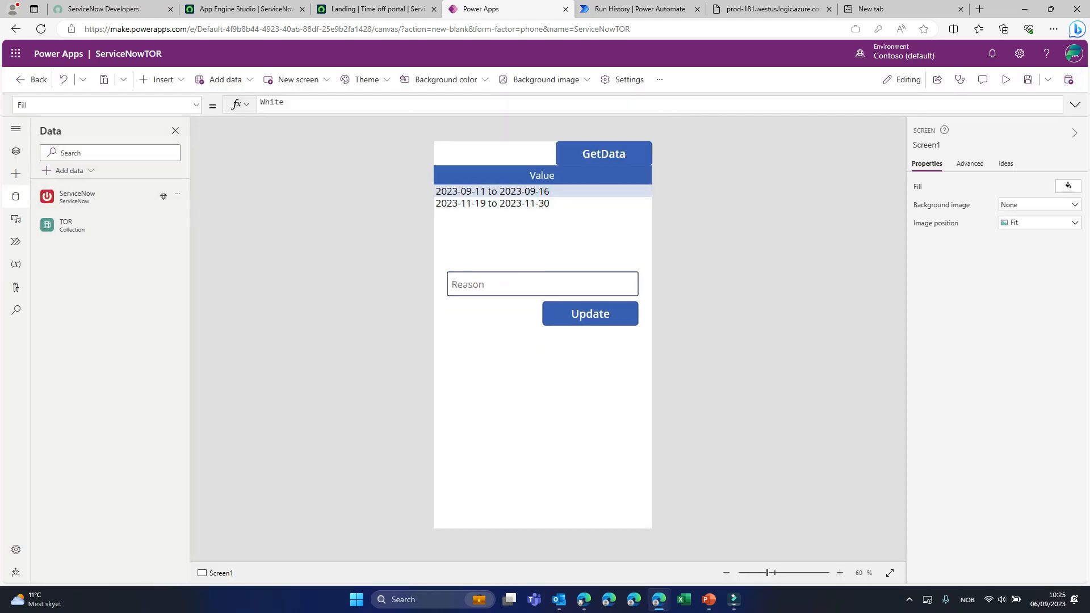
left_click(539, 203, "alt")
left_click(539, 191, "alt")
left_click(539, 203, "alt")
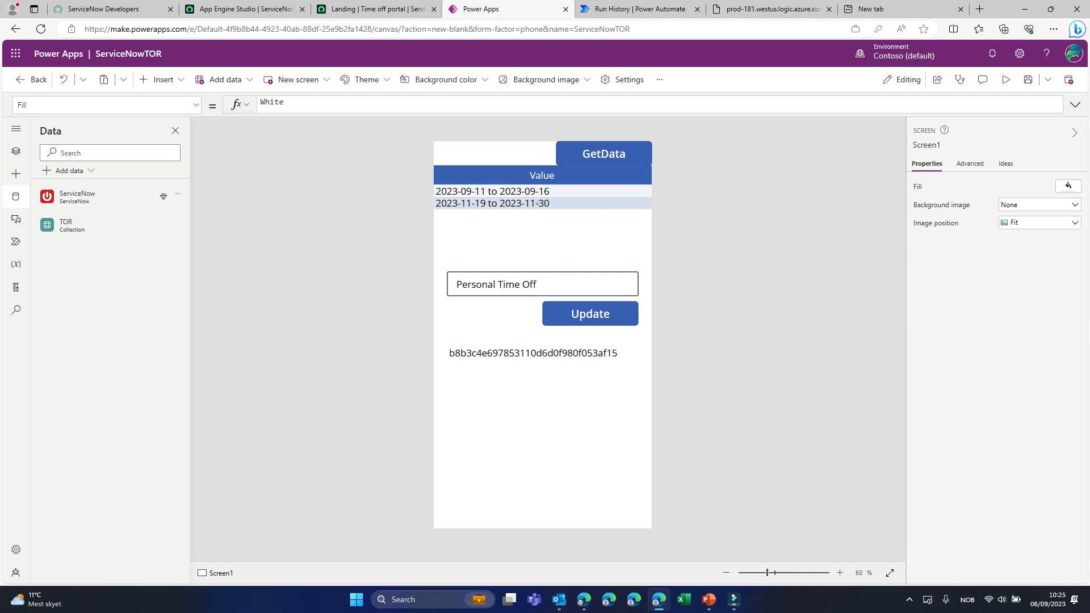
left_click(539, 191, "alt")
- Switch to the ServiceNow Time off portal and reload it to check the requests' reasons
left_click(346, 8)
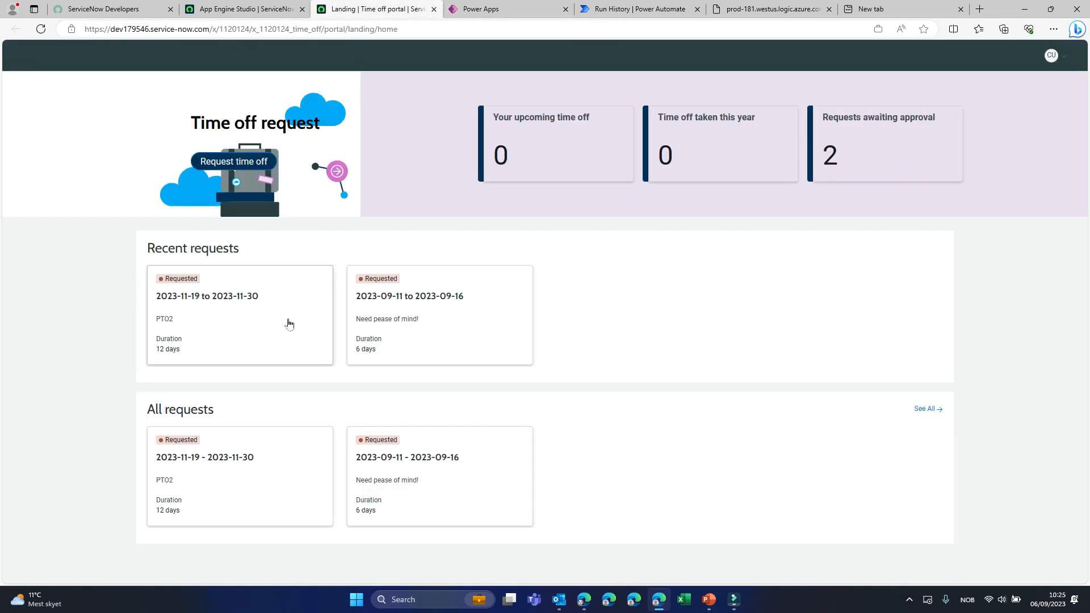
left_click(234, 34)
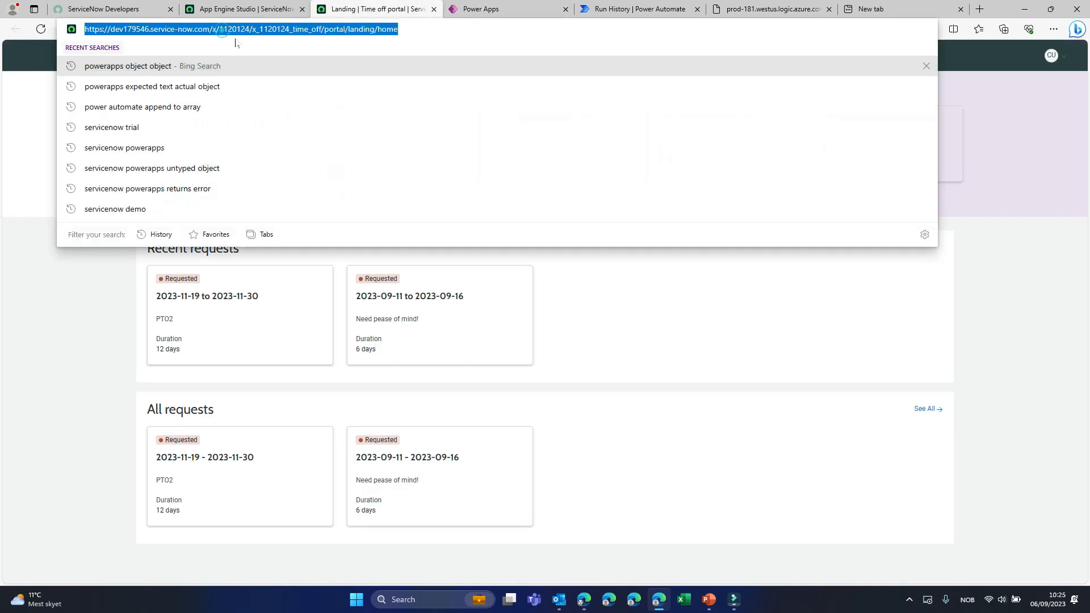
key("Return")
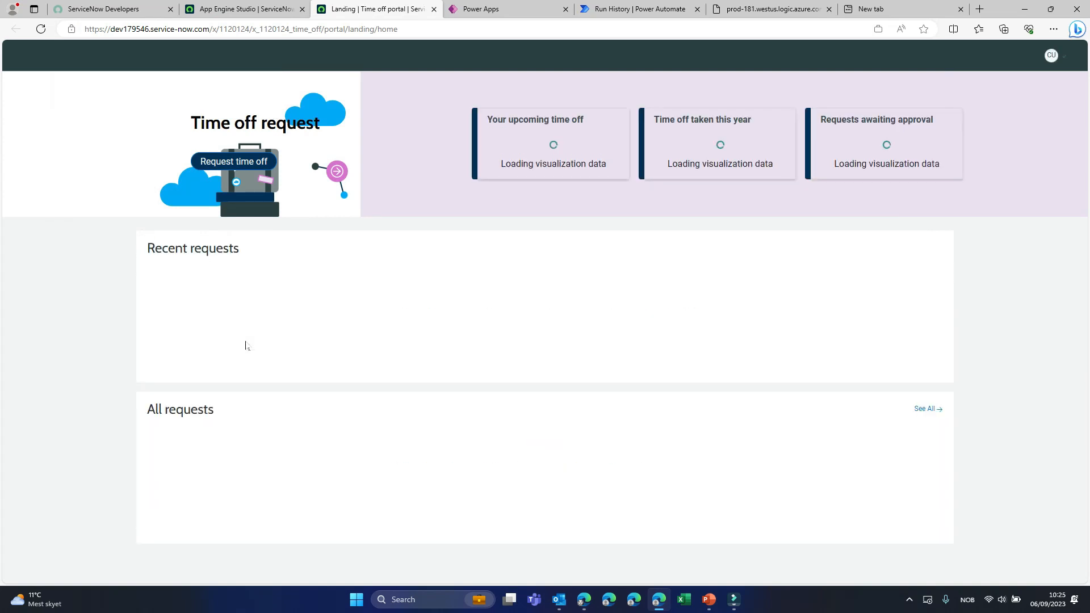